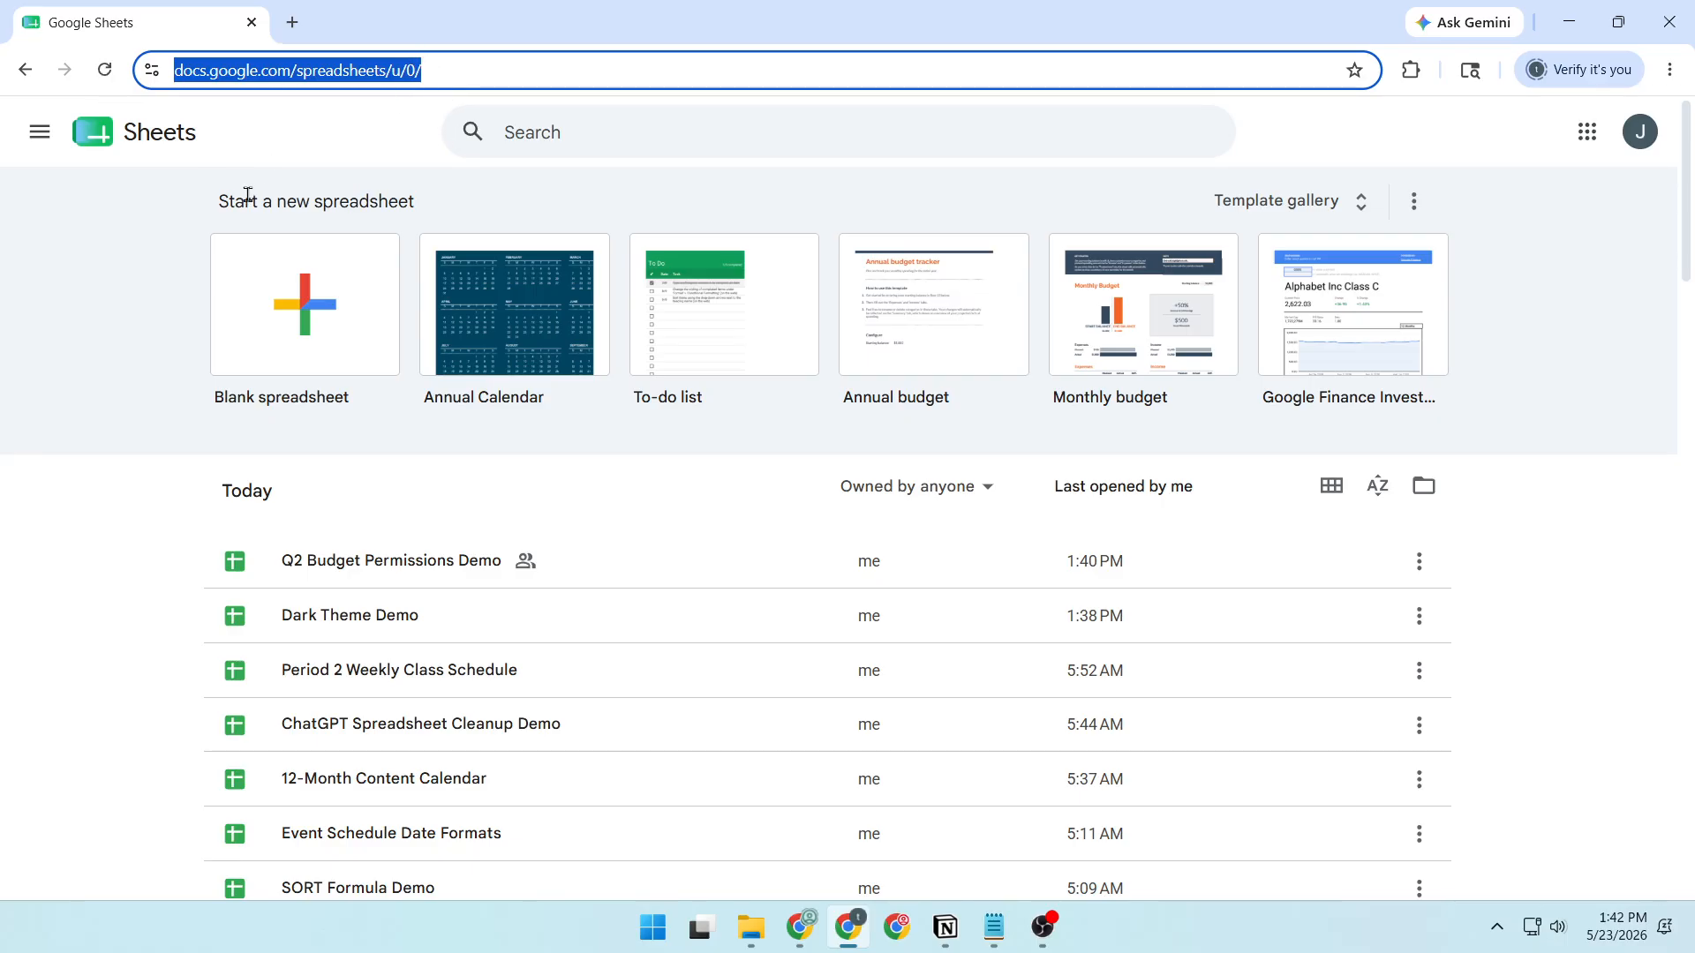
# Step: Create a new blank spreadsheet in Google Sheets
pyautogui.click(221, 201)
pyautogui.tripleClick(351, 209)
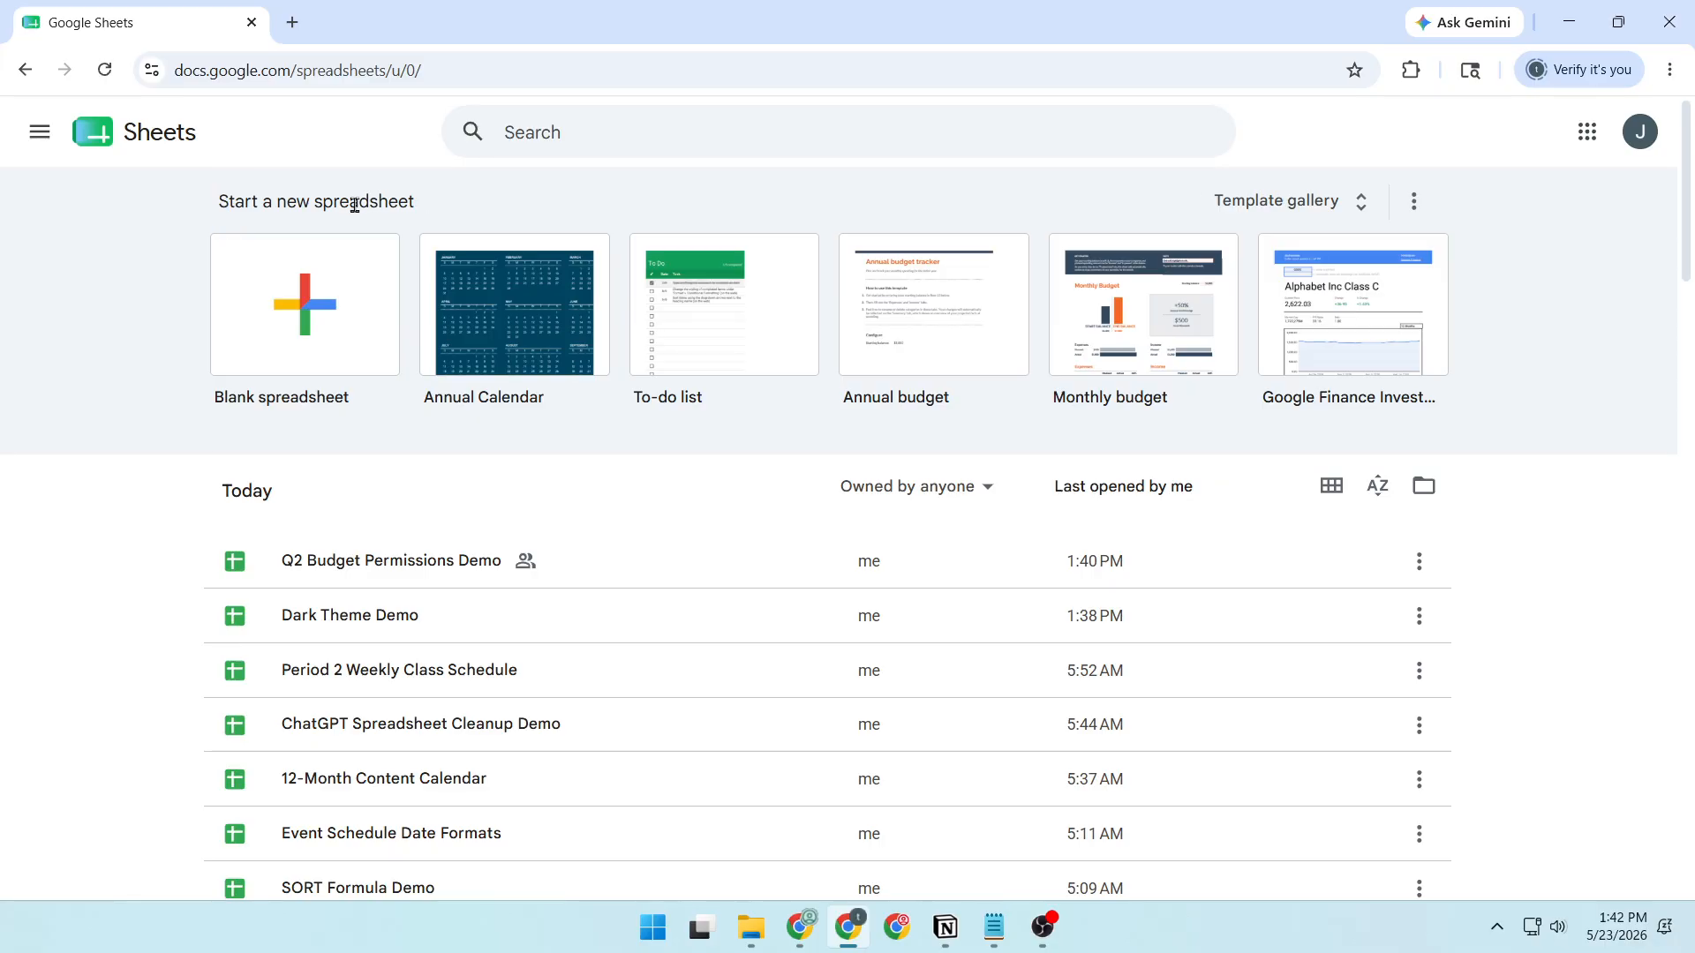
pyautogui.click(333, 325)
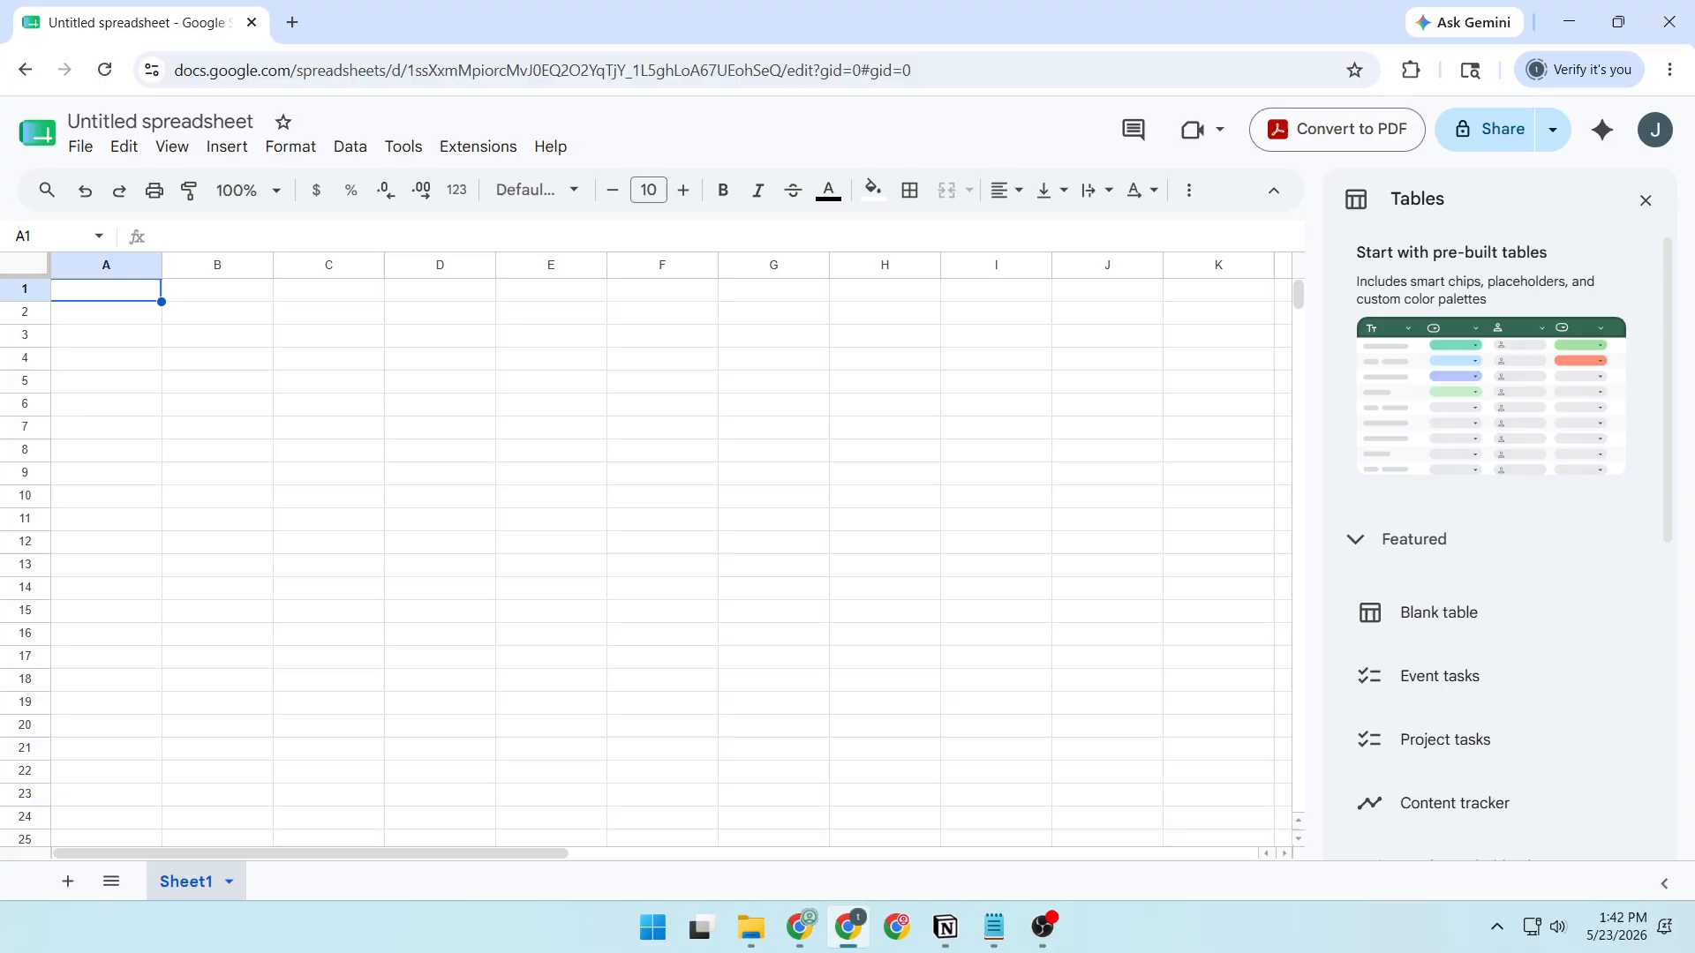
# Step: Fill A1:F6 with the five prepared orders under Order Date, Customer, Product, Amount, Status and Notes headings, and dismiss the pre-built table suggestions
pyautogui.hotkey('alt', 'Tab')
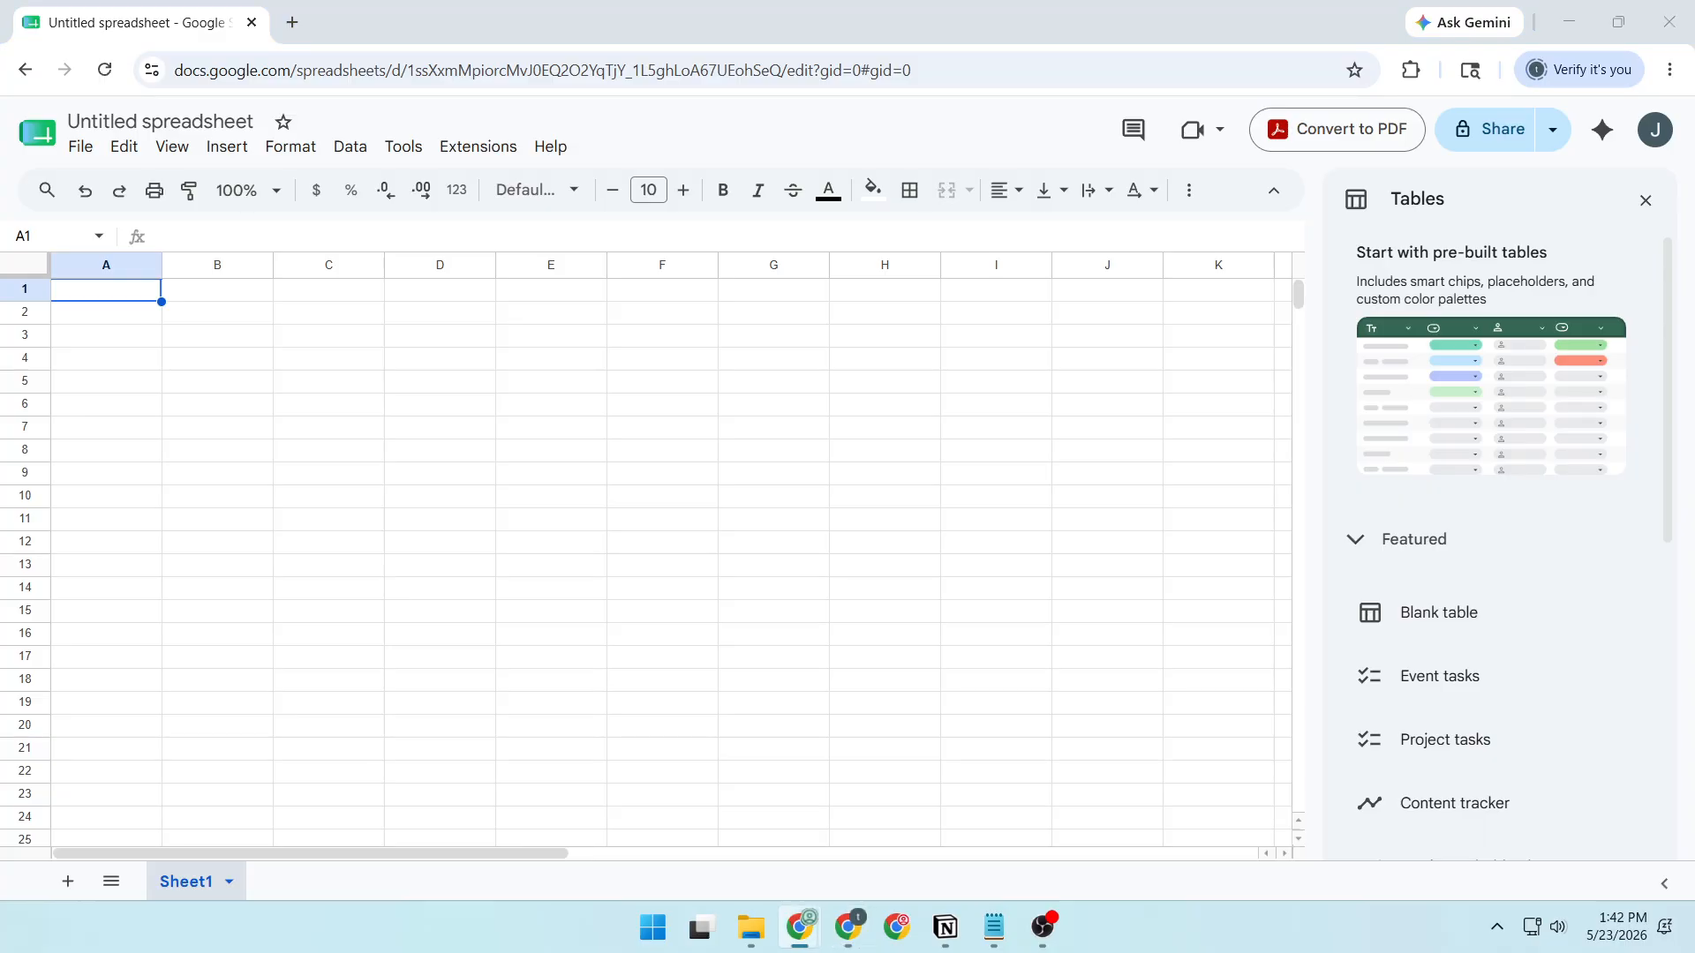
pyautogui.hotkey('alt', 'Tab')
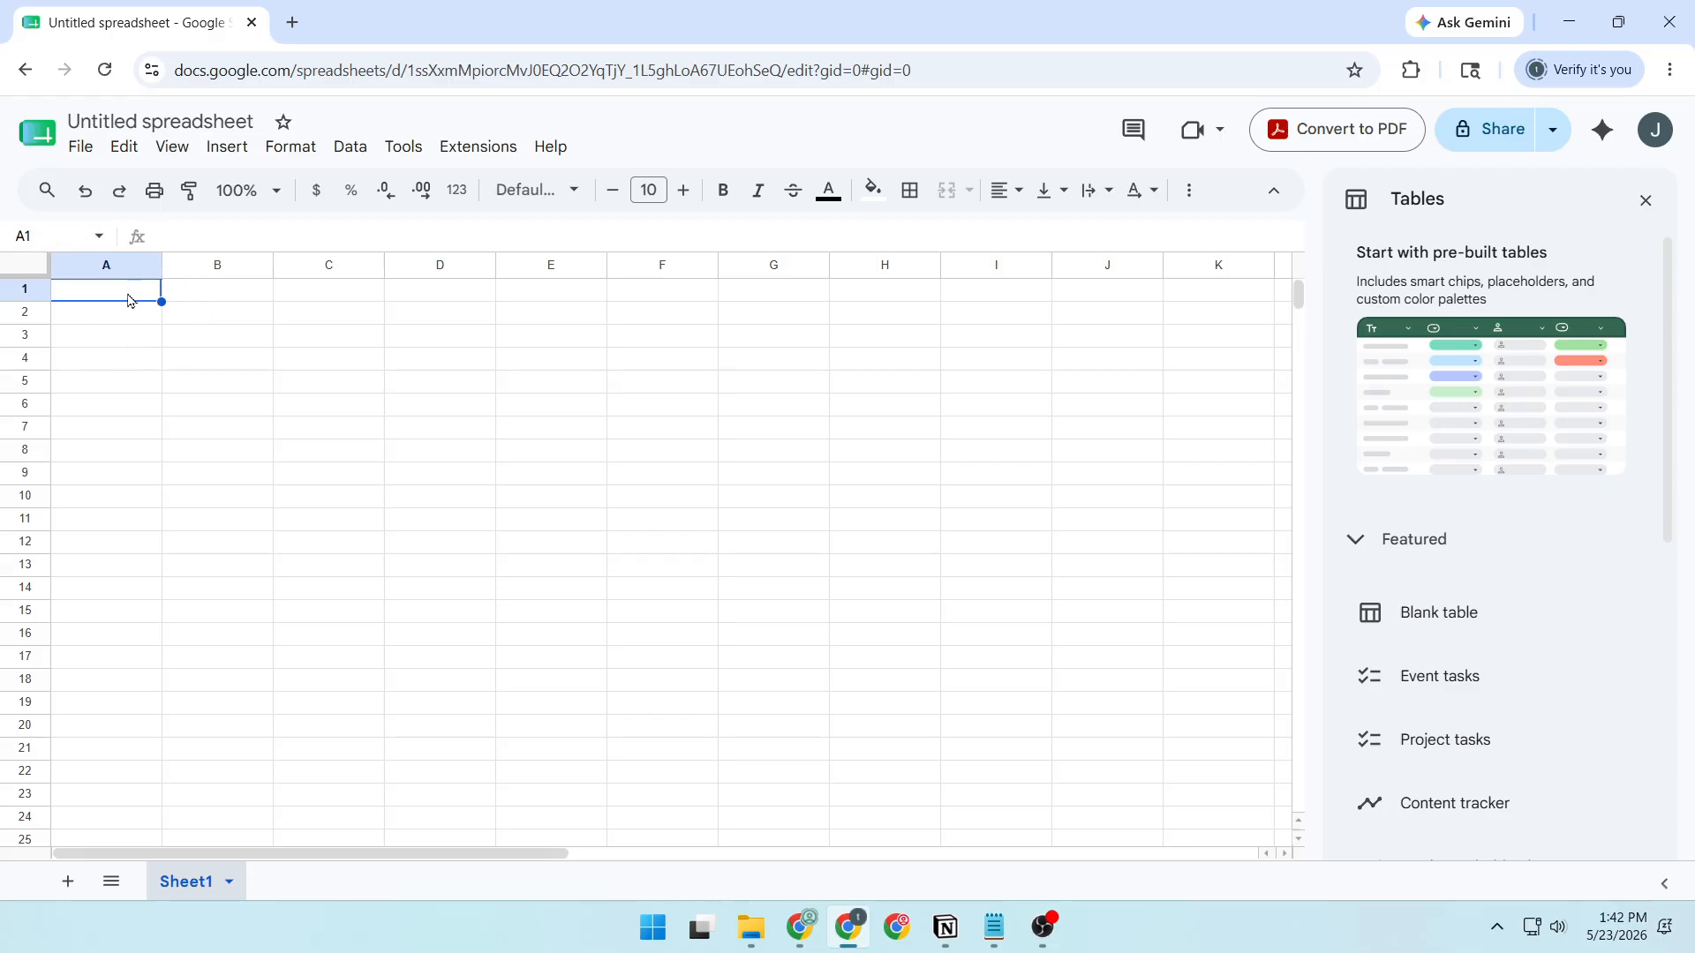
pyautogui.write('Order Date\tCustomer\tProduct\tAmount\tStatus\tNotes 5/1/2026\tRiver Cafe\tCoffee Beans\t1850\tPaid\tMonthly wholesale order 5/3/2026\tGreen Market\tTea Sampler\t420\tPending\tNeeds invoice follow-up 5/5/2026\tNorth Studio\tEspresso Machine\t3299\tPaid\tDeliver before grand opening 5/8/2026\tCity Books\tMugs\t275\tLate\tPayment reminder sent 5/11/2026\tLuna Hotel\tPastry Trays\t640\tPending\tConfirm delivery window')
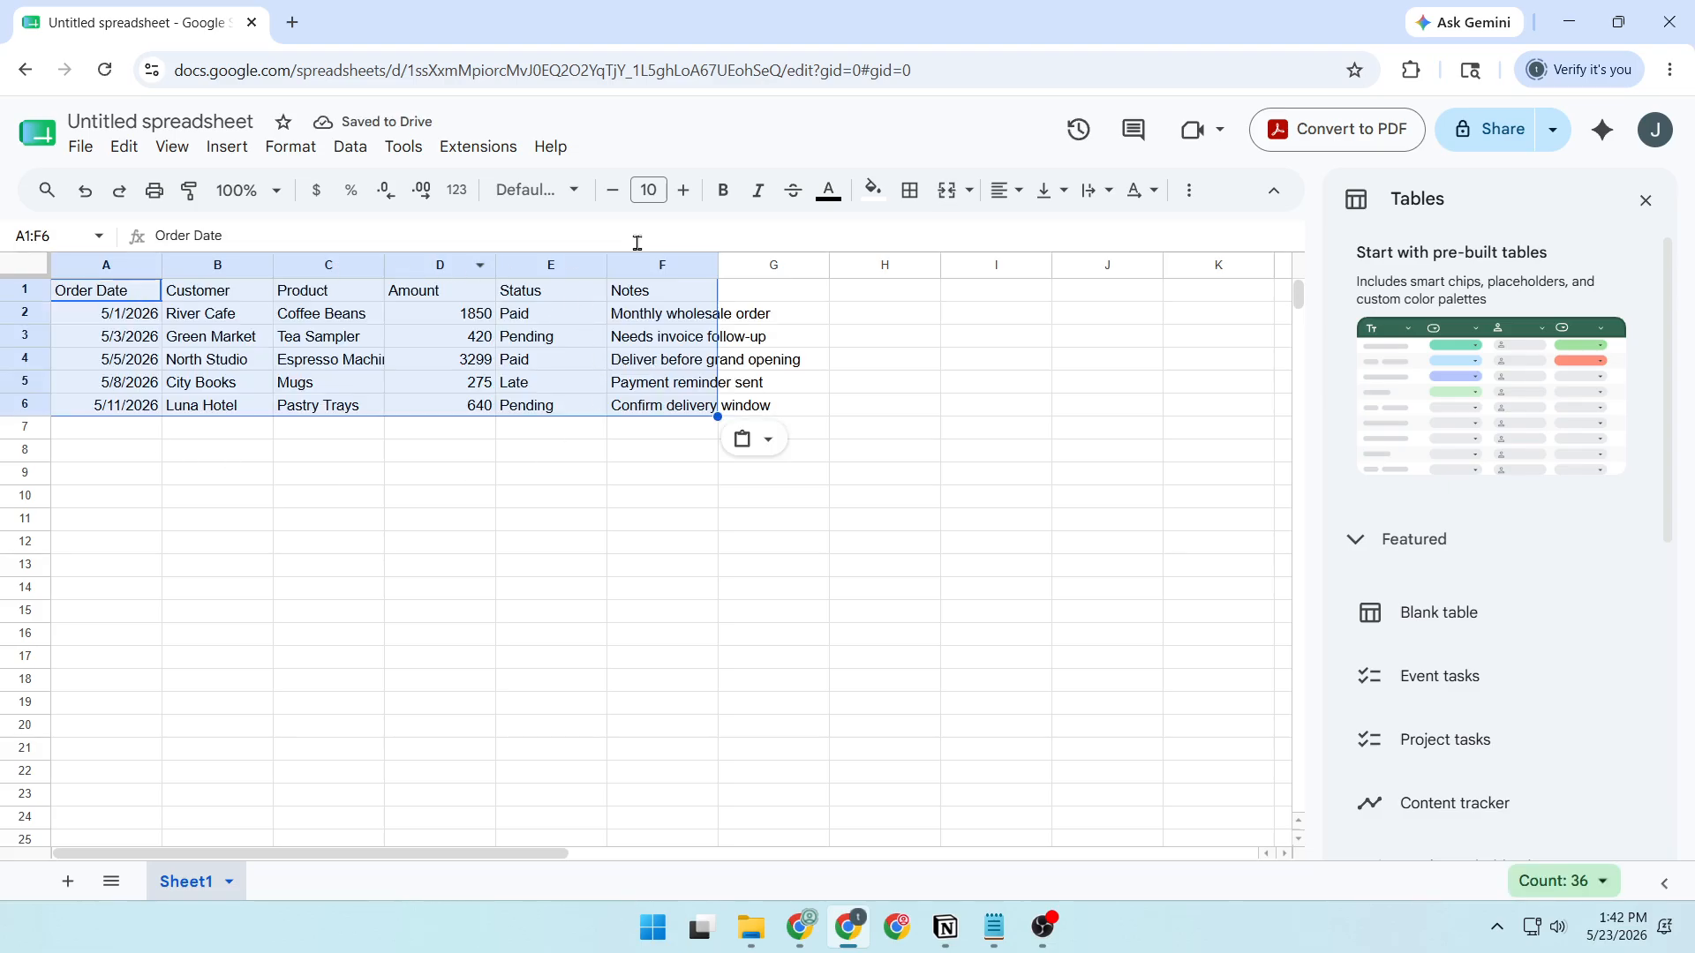
pyautogui.click(1647, 203)
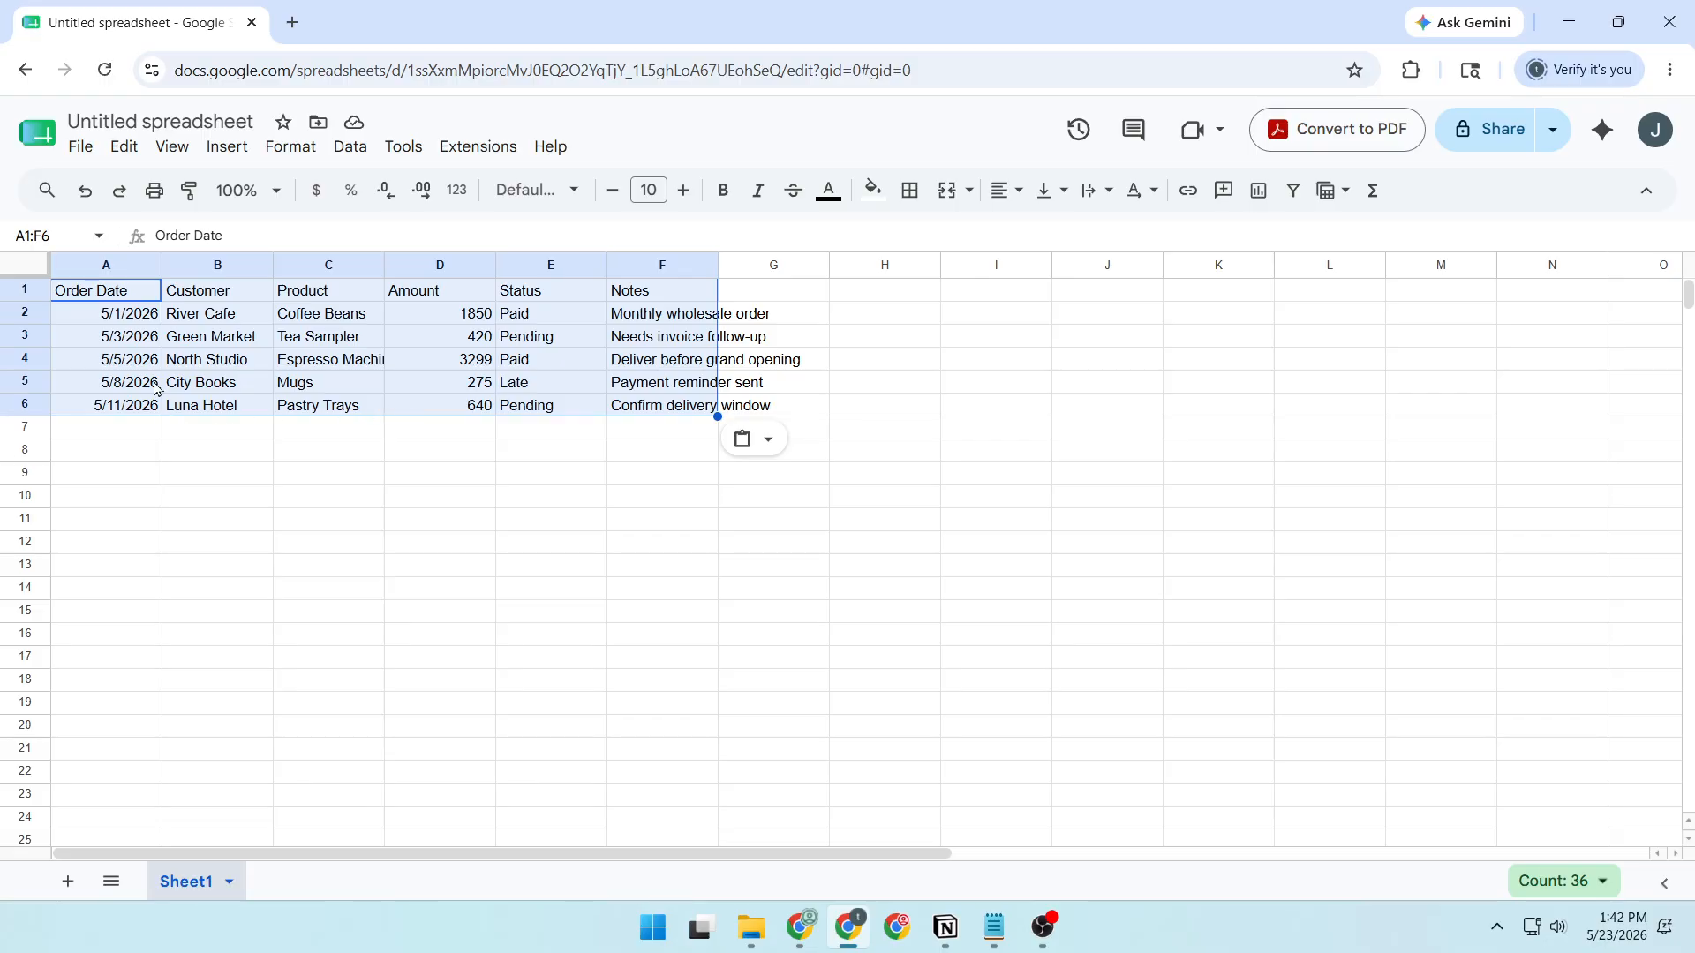
# Step: Rename the spreadsheet as Clean Order Formatting Demo and deselect the order data
pyautogui.doubleClick(173, 122)
pyautogui.tripleClick(134, 120)
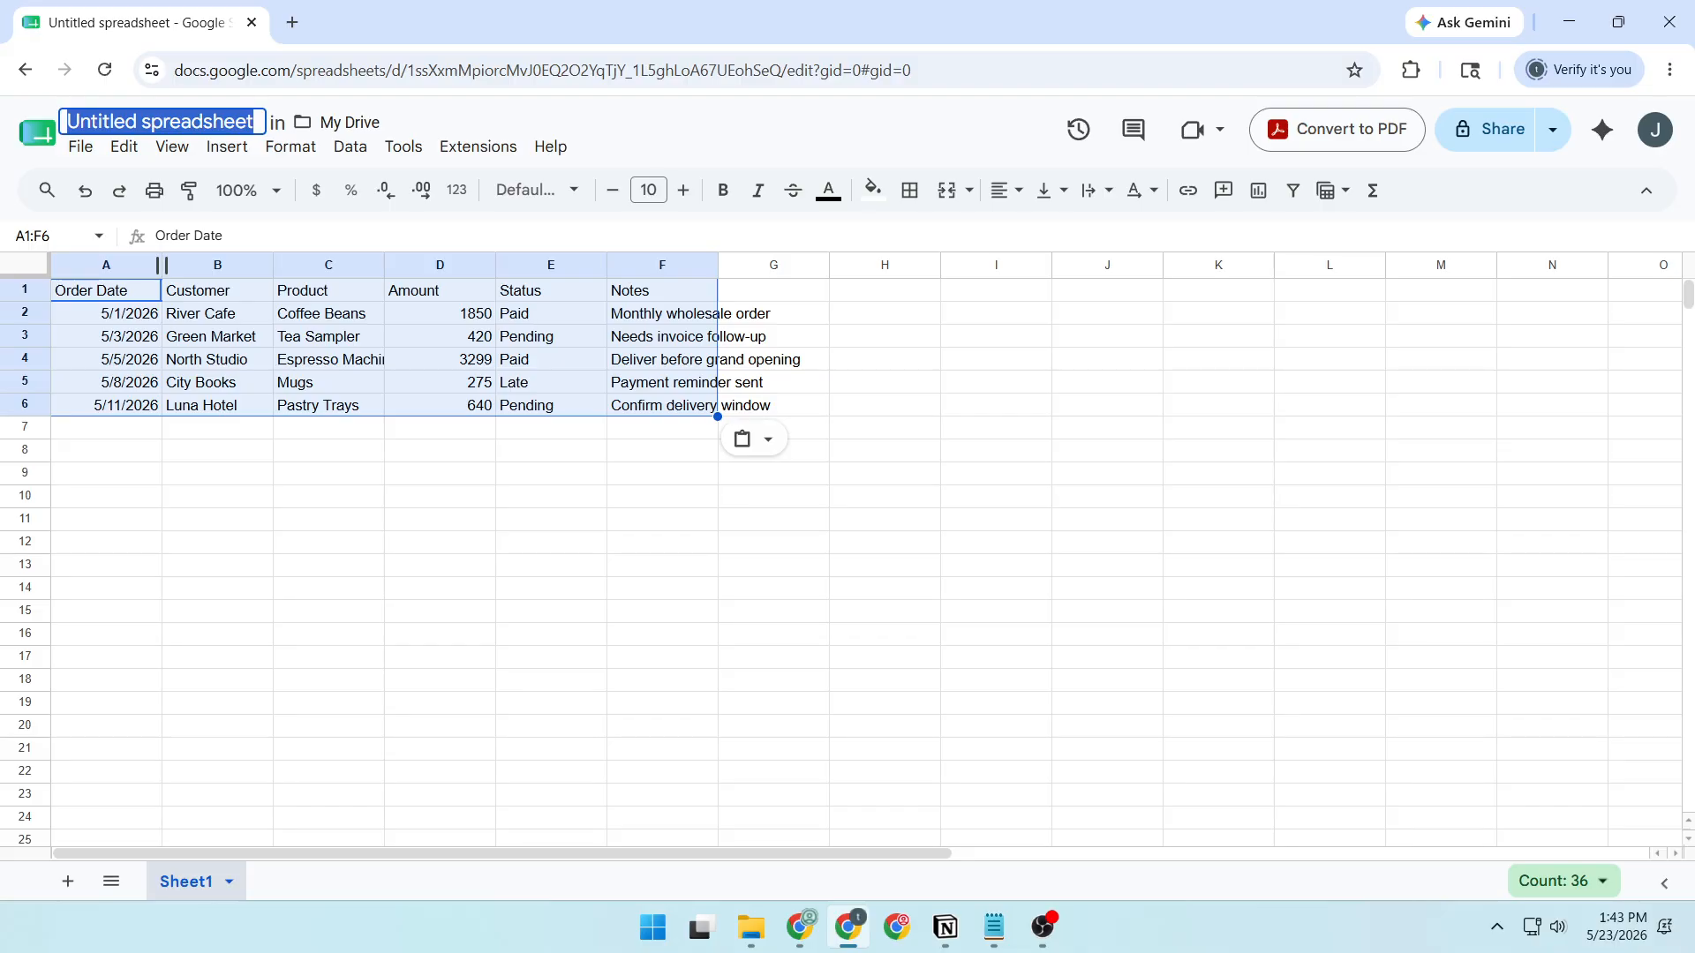
pyautogui.hotkey('alt', 'Tab')
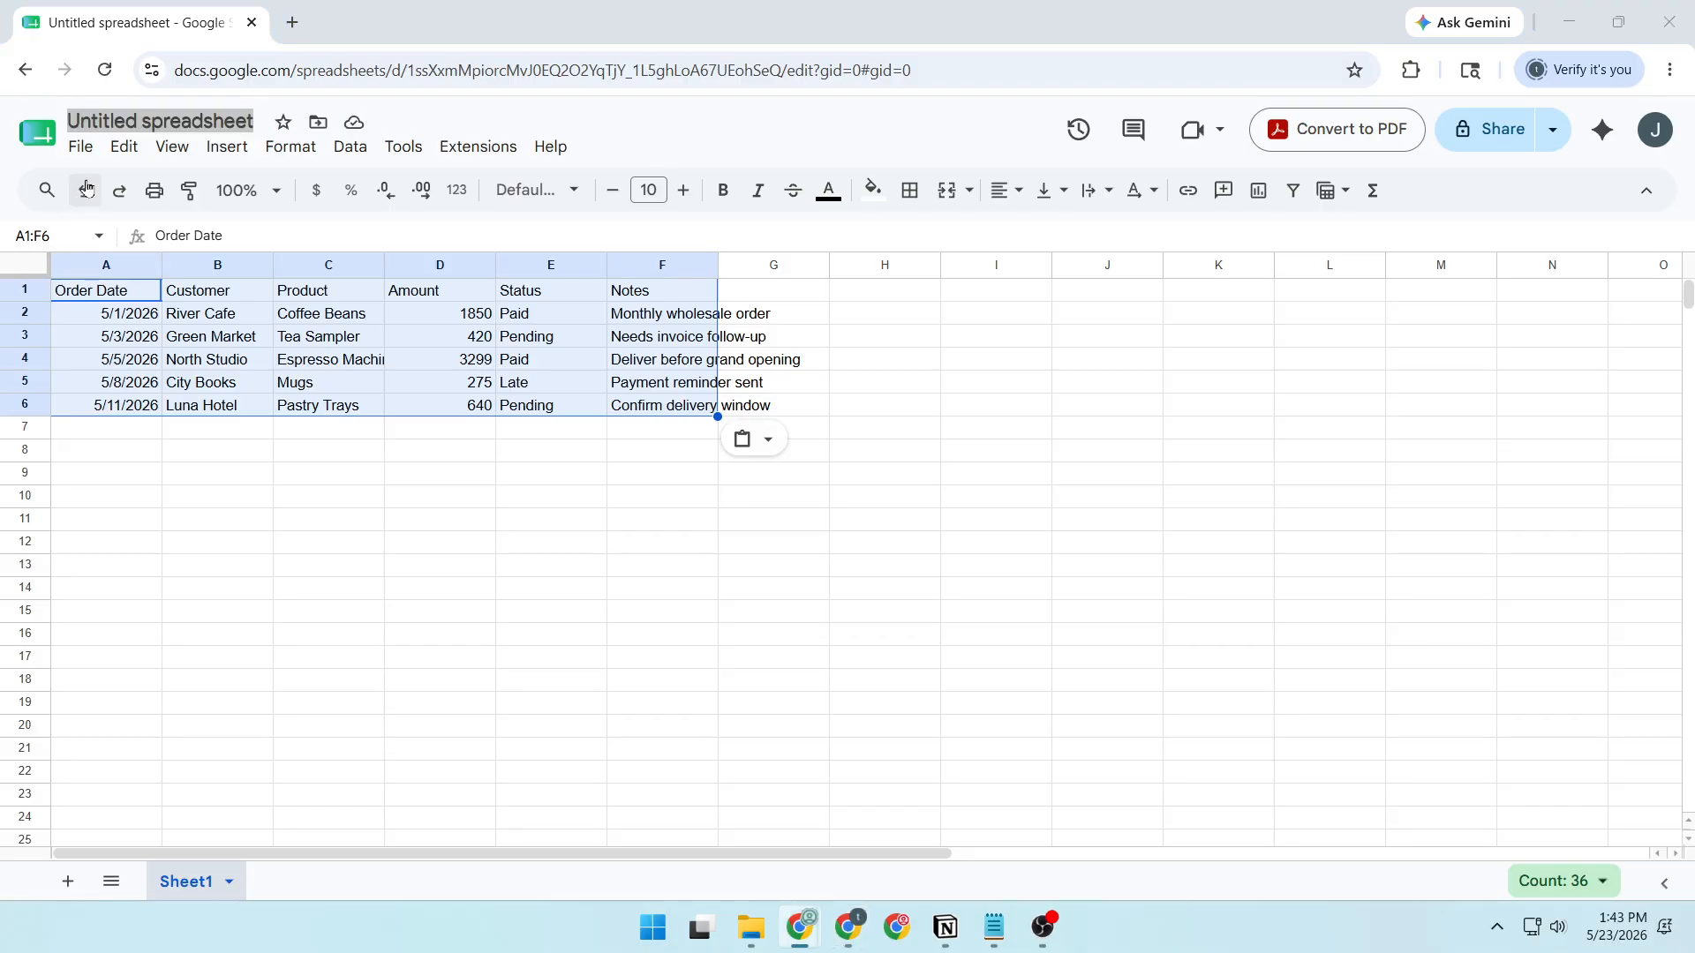
pyautogui.hotkey('alt', 'Tab')
pyautogui.write('Clean Order Formatting Demo')
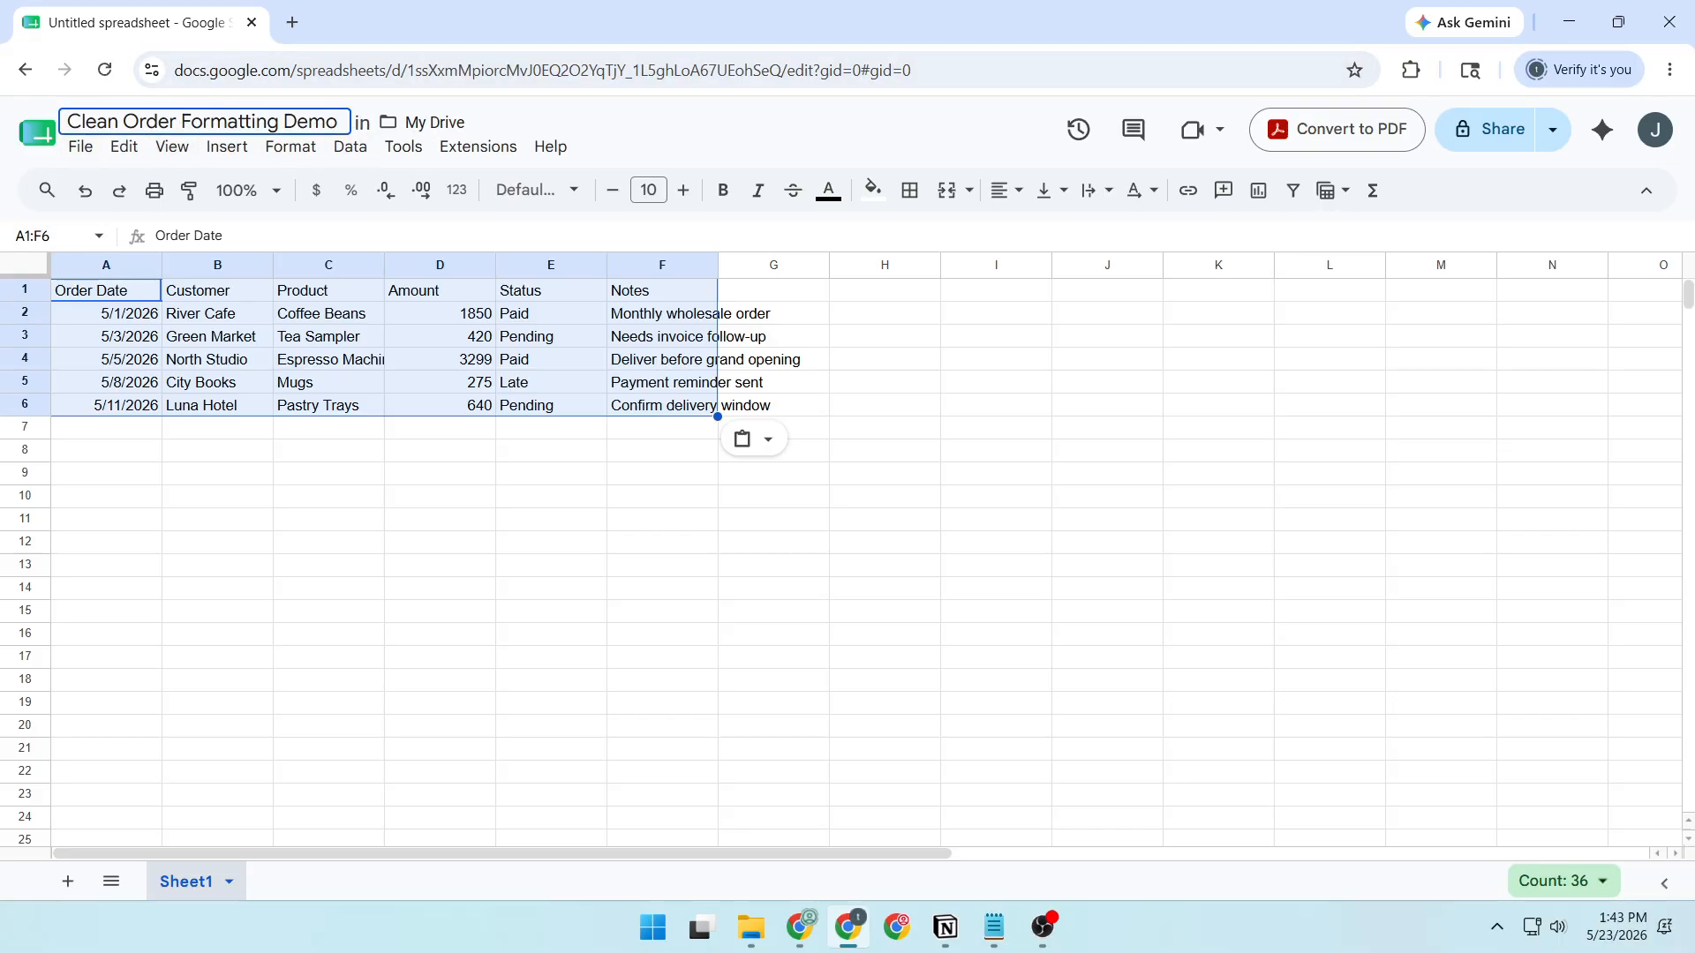
pyautogui.hotkey('alt', 'Tab')
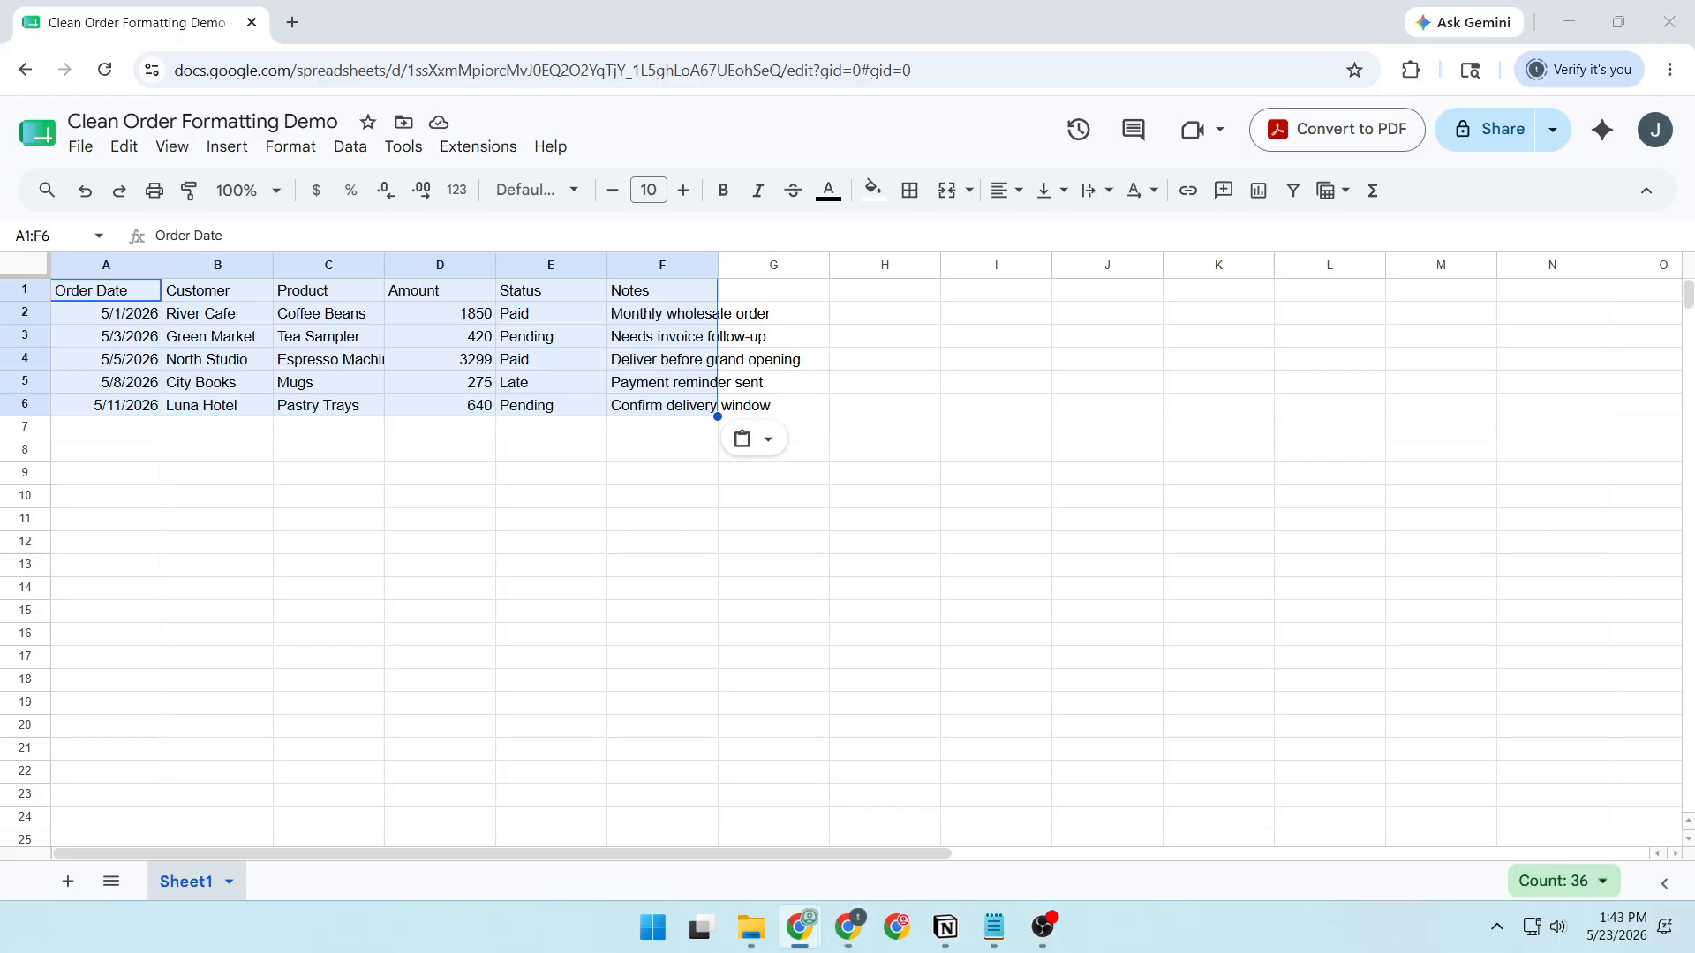
pyautogui.click(370, 593)
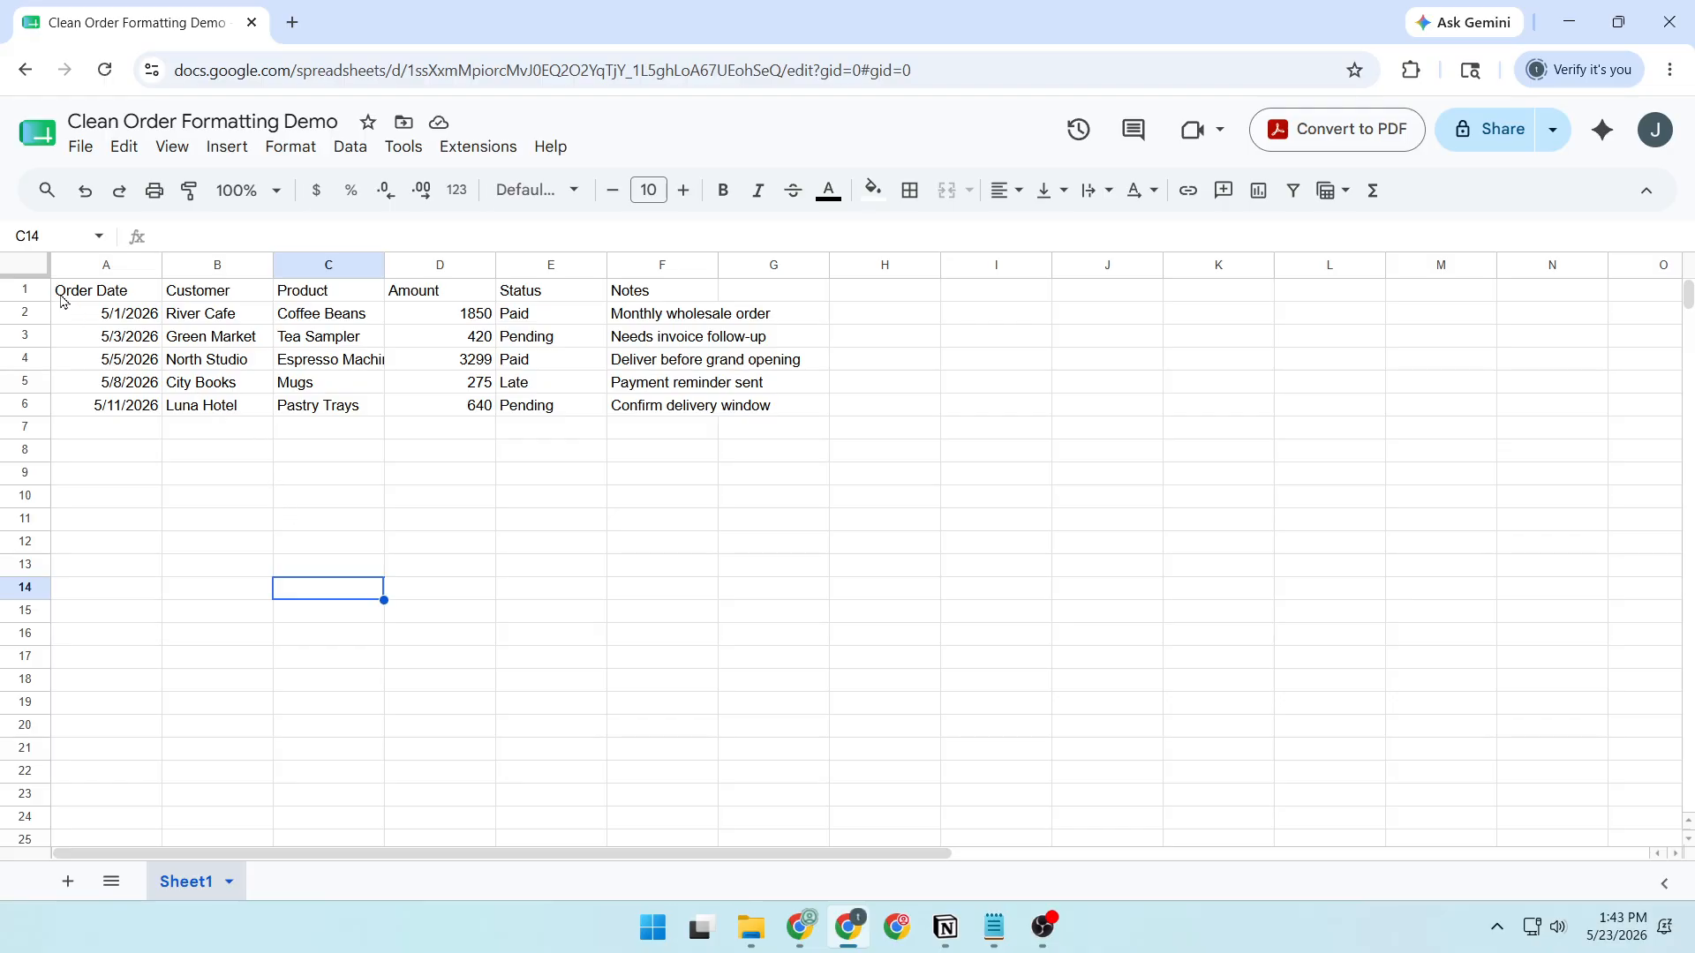
# Step: Format the header row A1:F1 with bold white text on a dark blue fill
pyautogui.moveTo(62, 301); pyautogui.dragTo(661, 305)
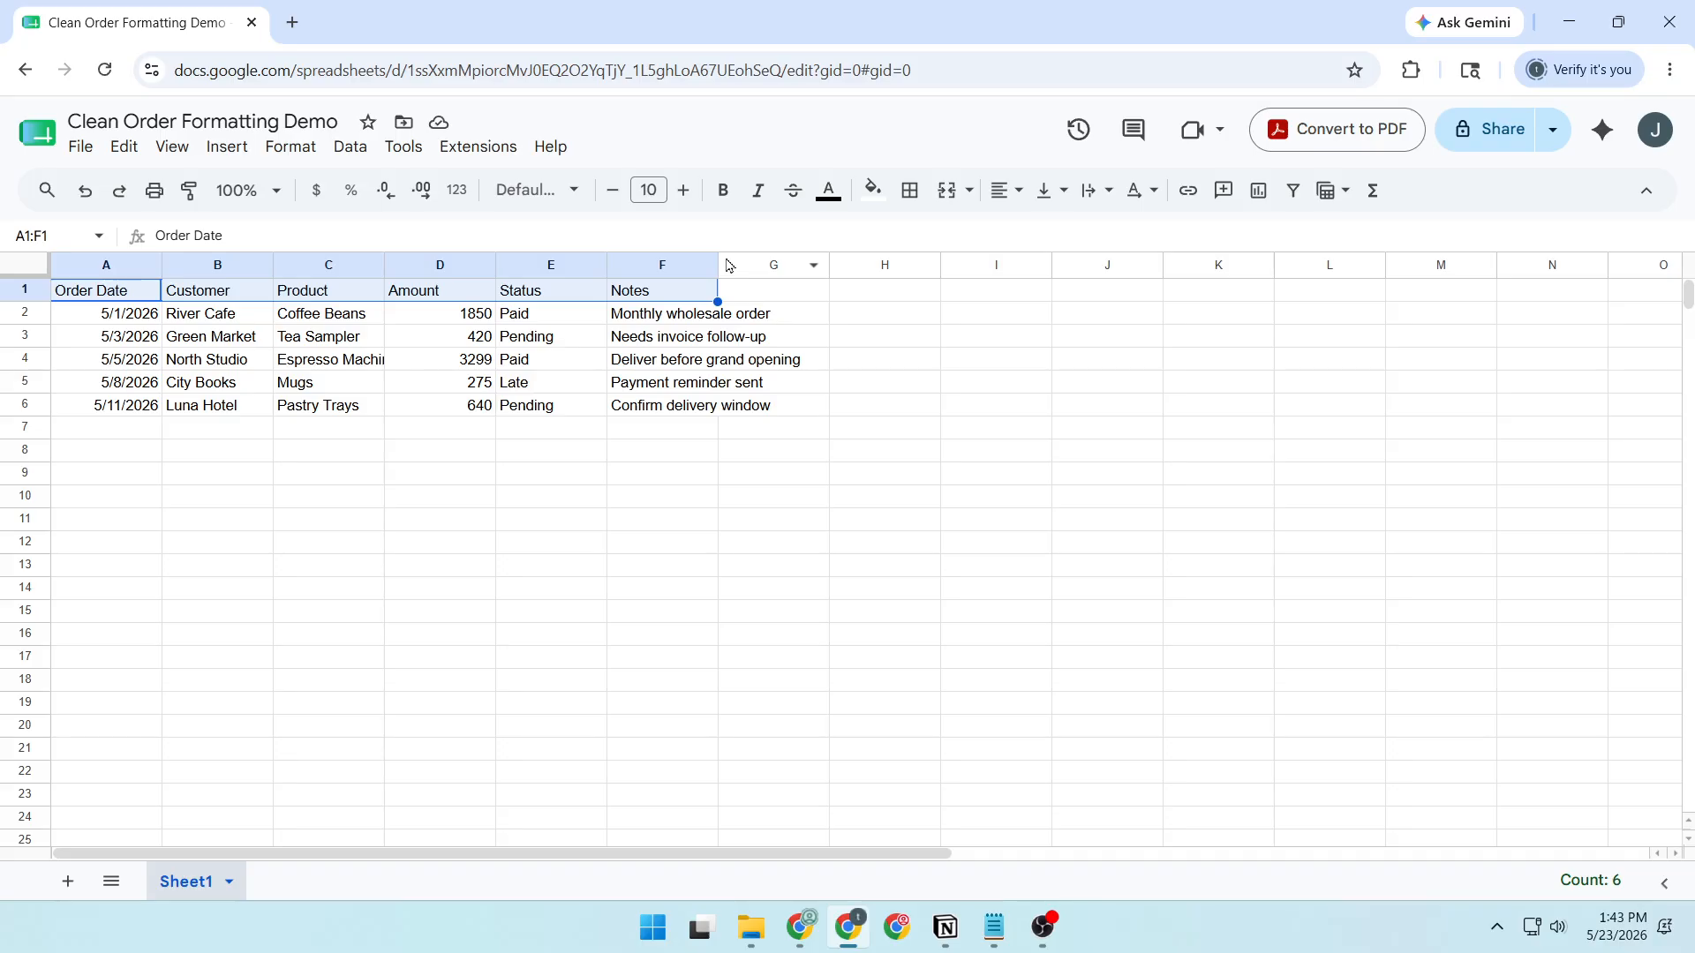
pyautogui.click(730, 196)
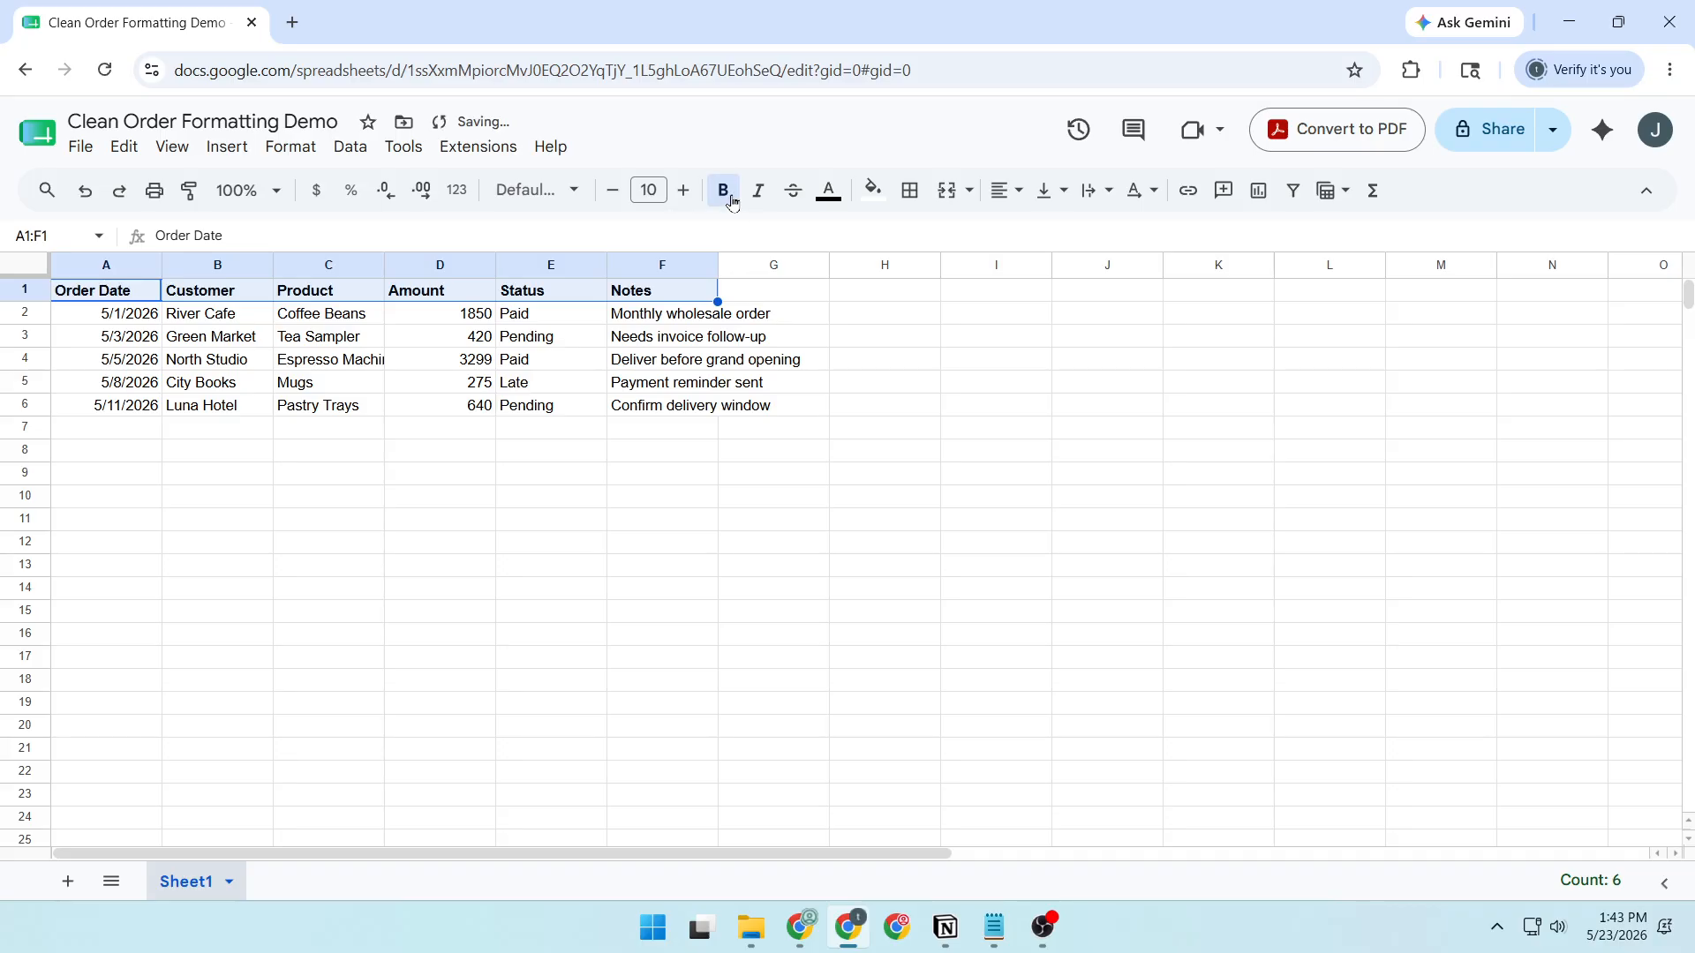
pyautogui.click(873, 191)
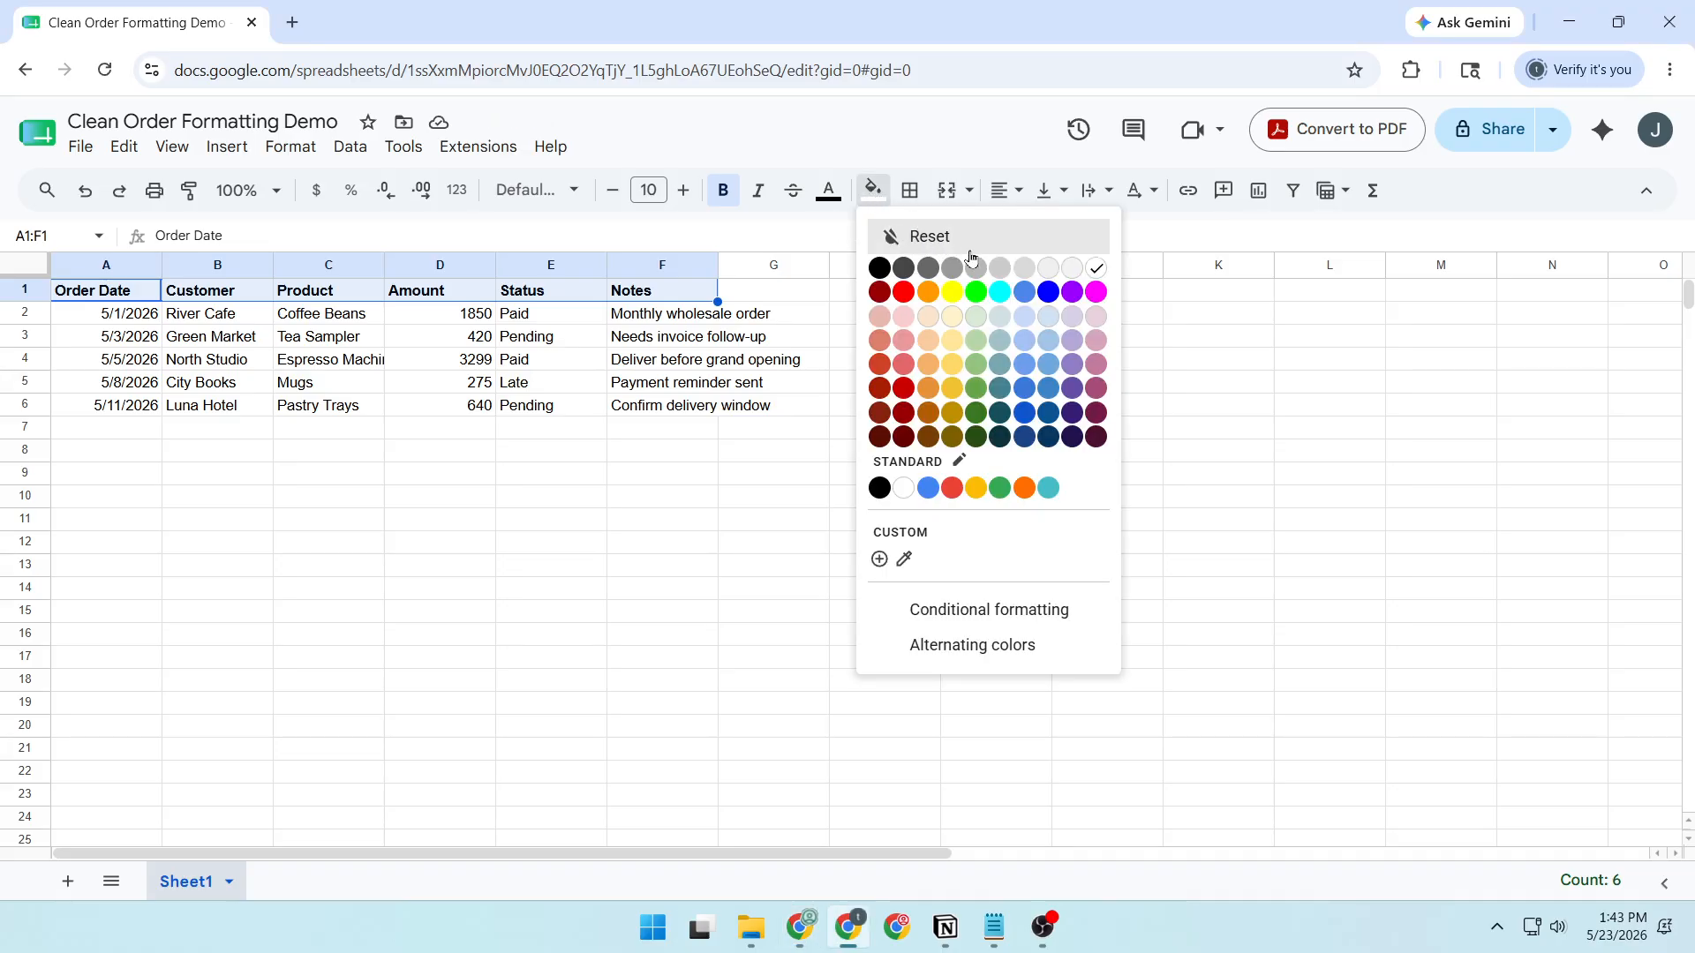
pyautogui.click(1051, 414)
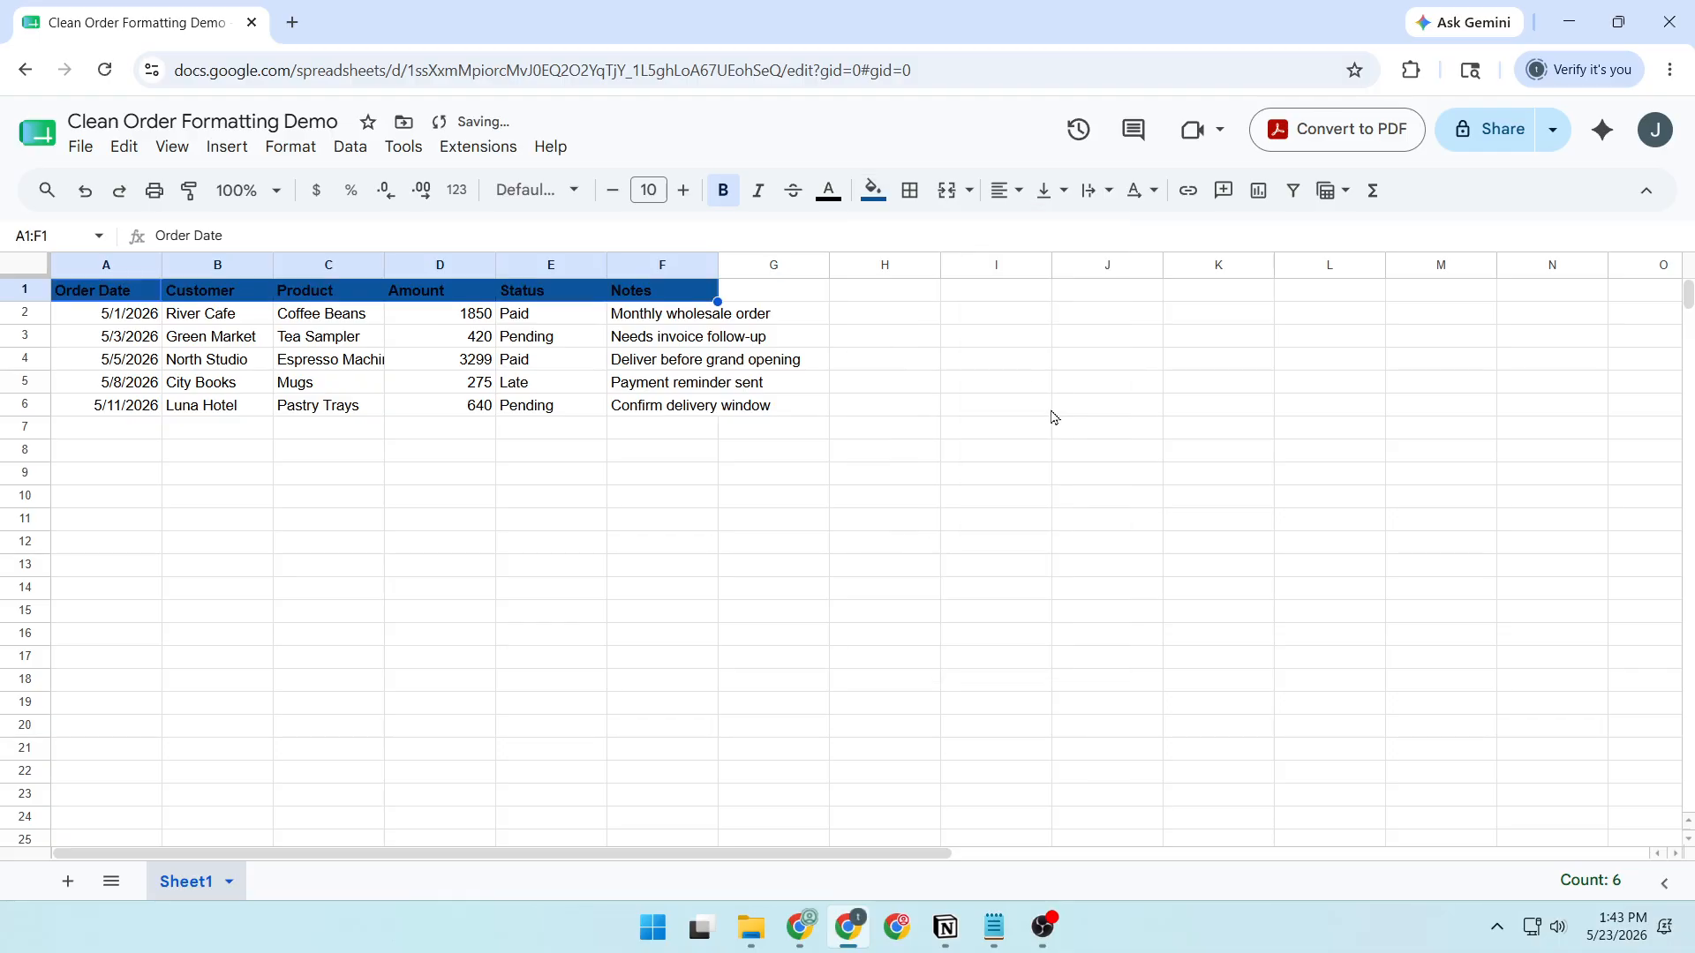
pyautogui.click(828, 203)
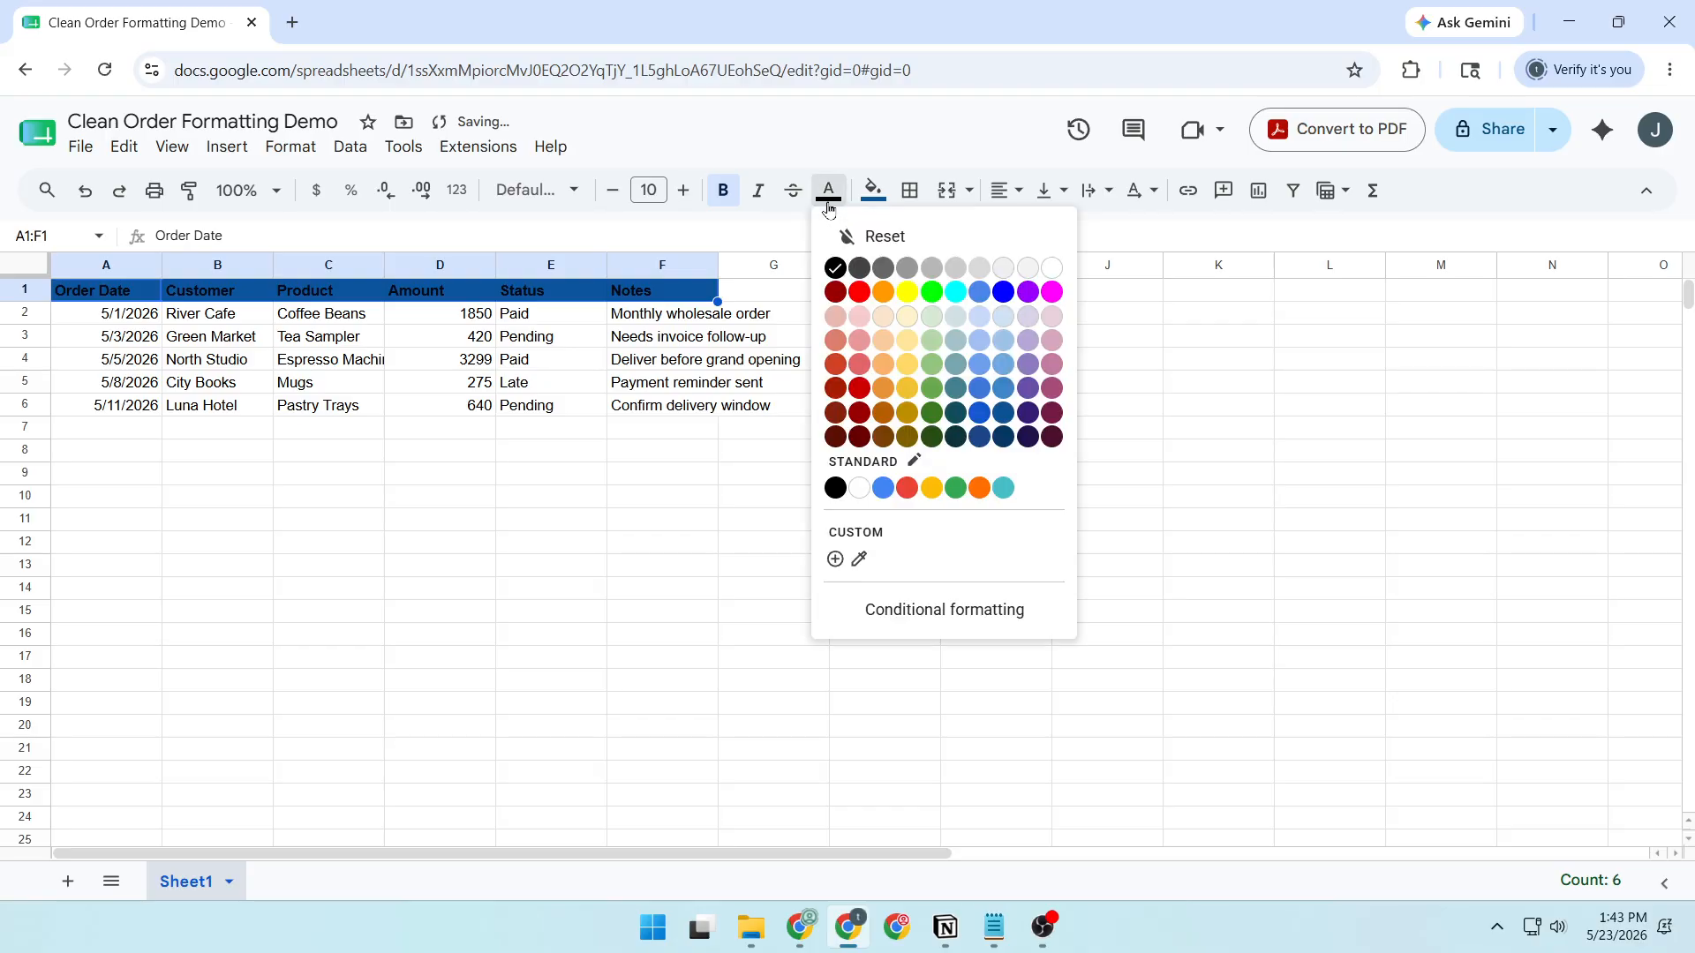
pyautogui.click(1045, 272)
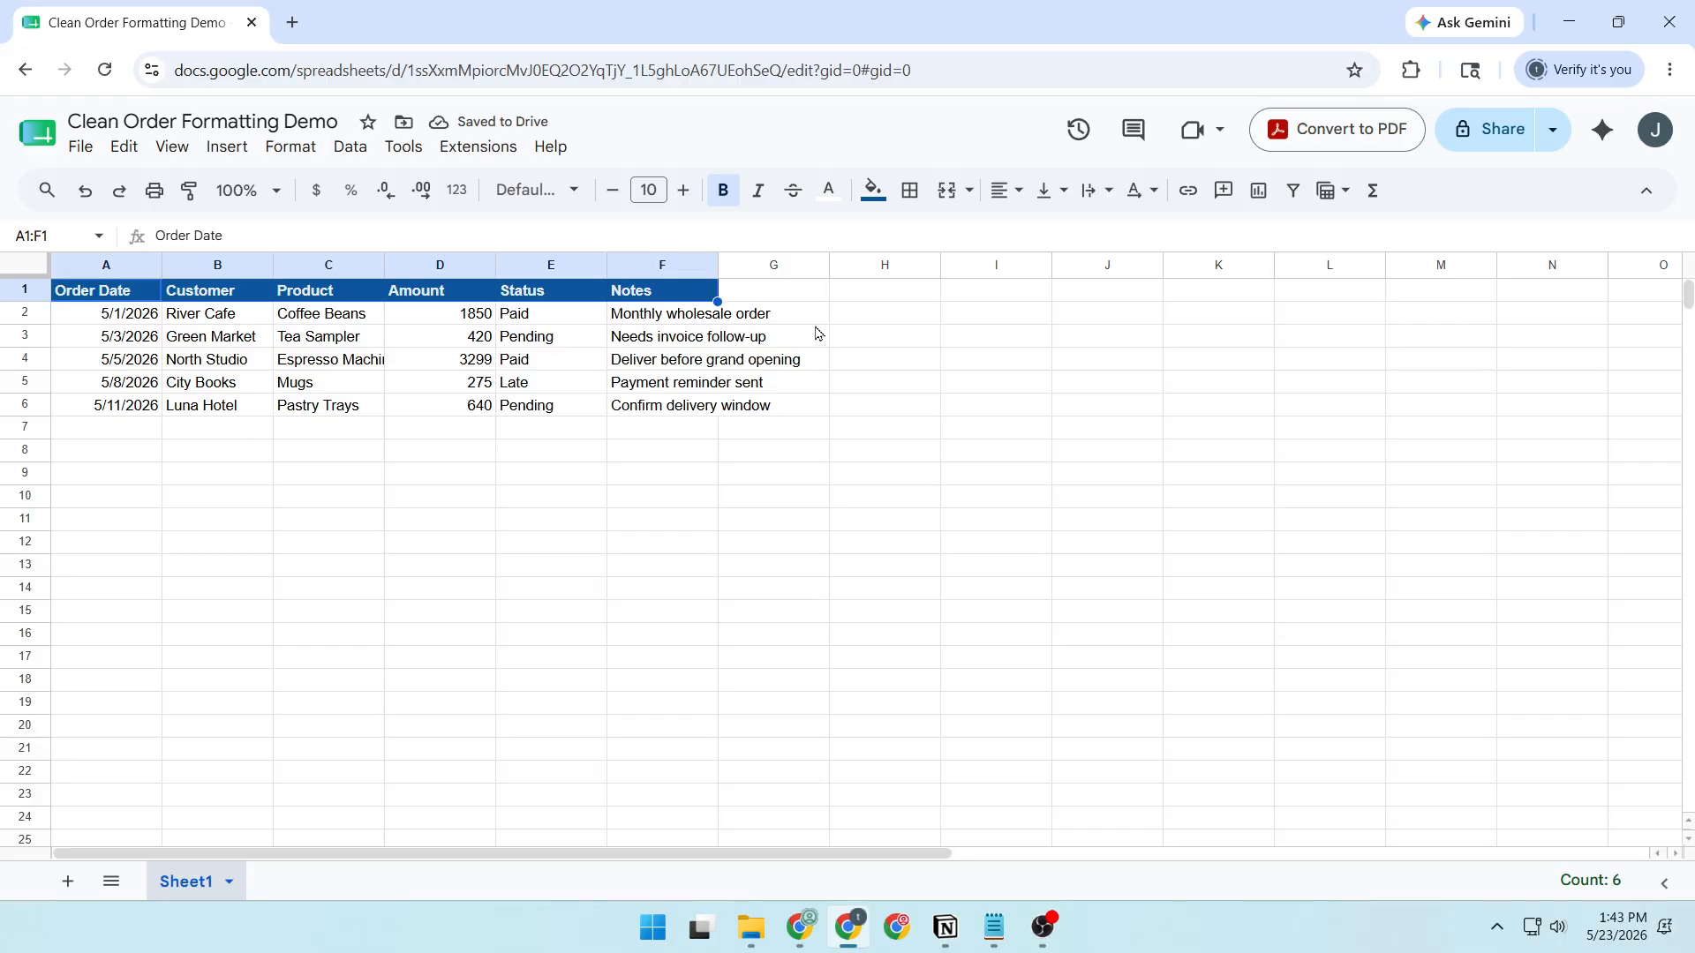
# Step: Apply the Date number format to the order dates in A2:A6
pyautogui.click(134, 319)
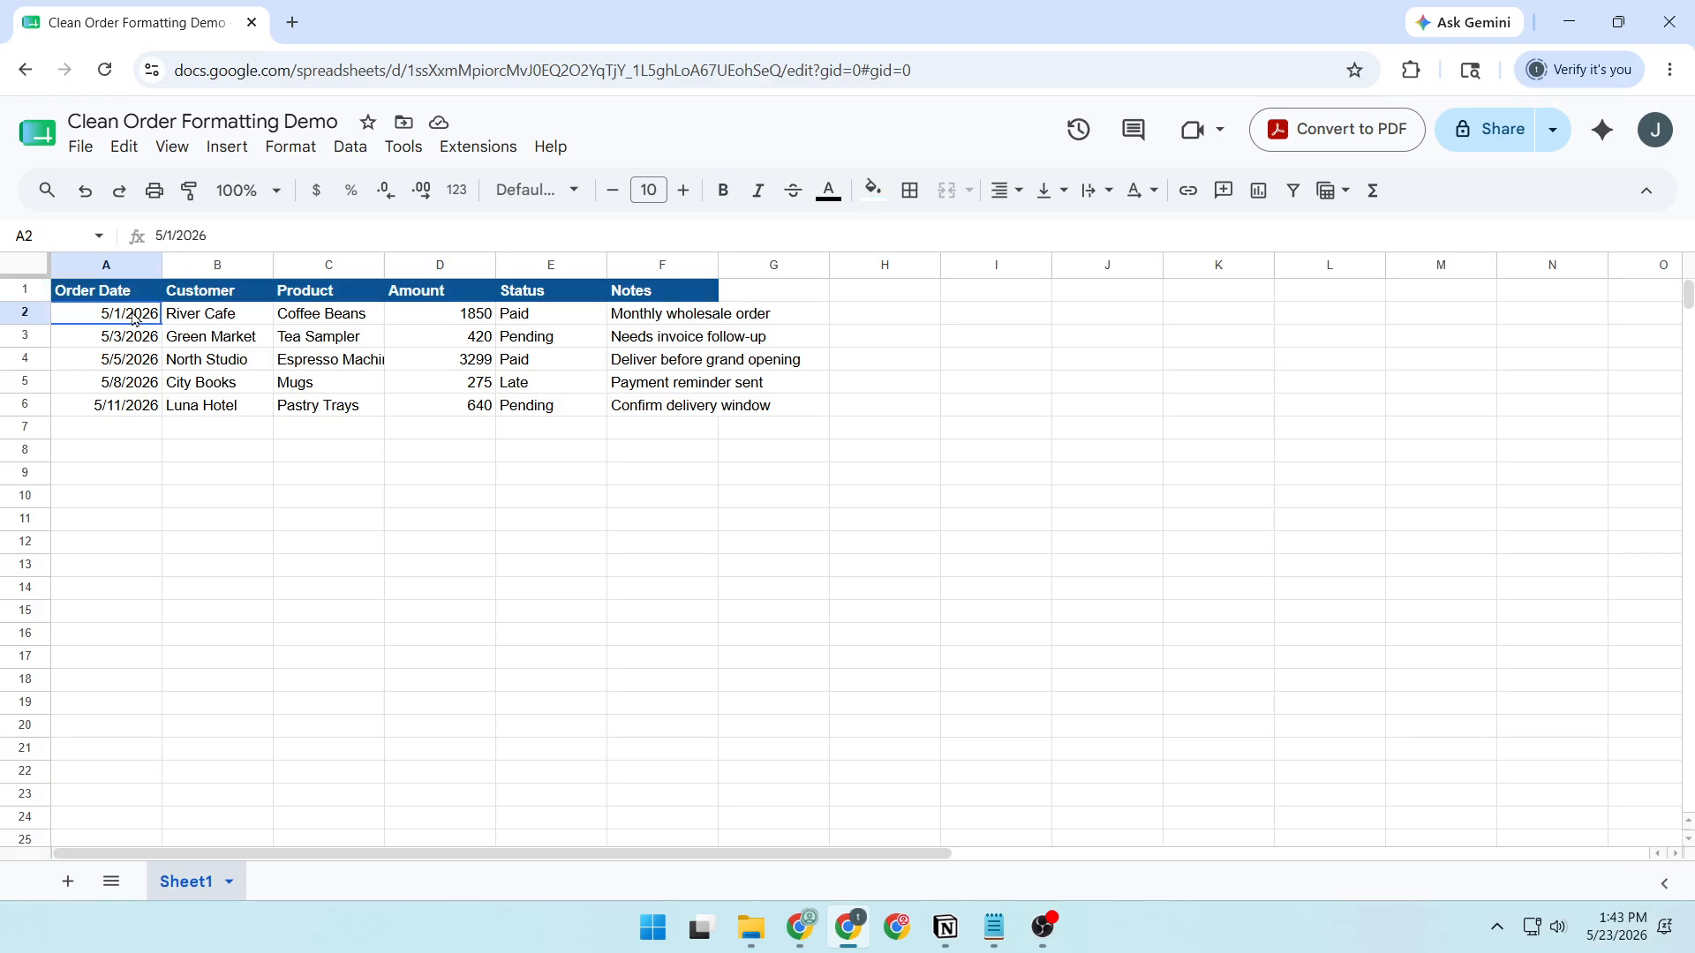
pyautogui.moveTo(134, 324); pyautogui.dragTo(101, 404)
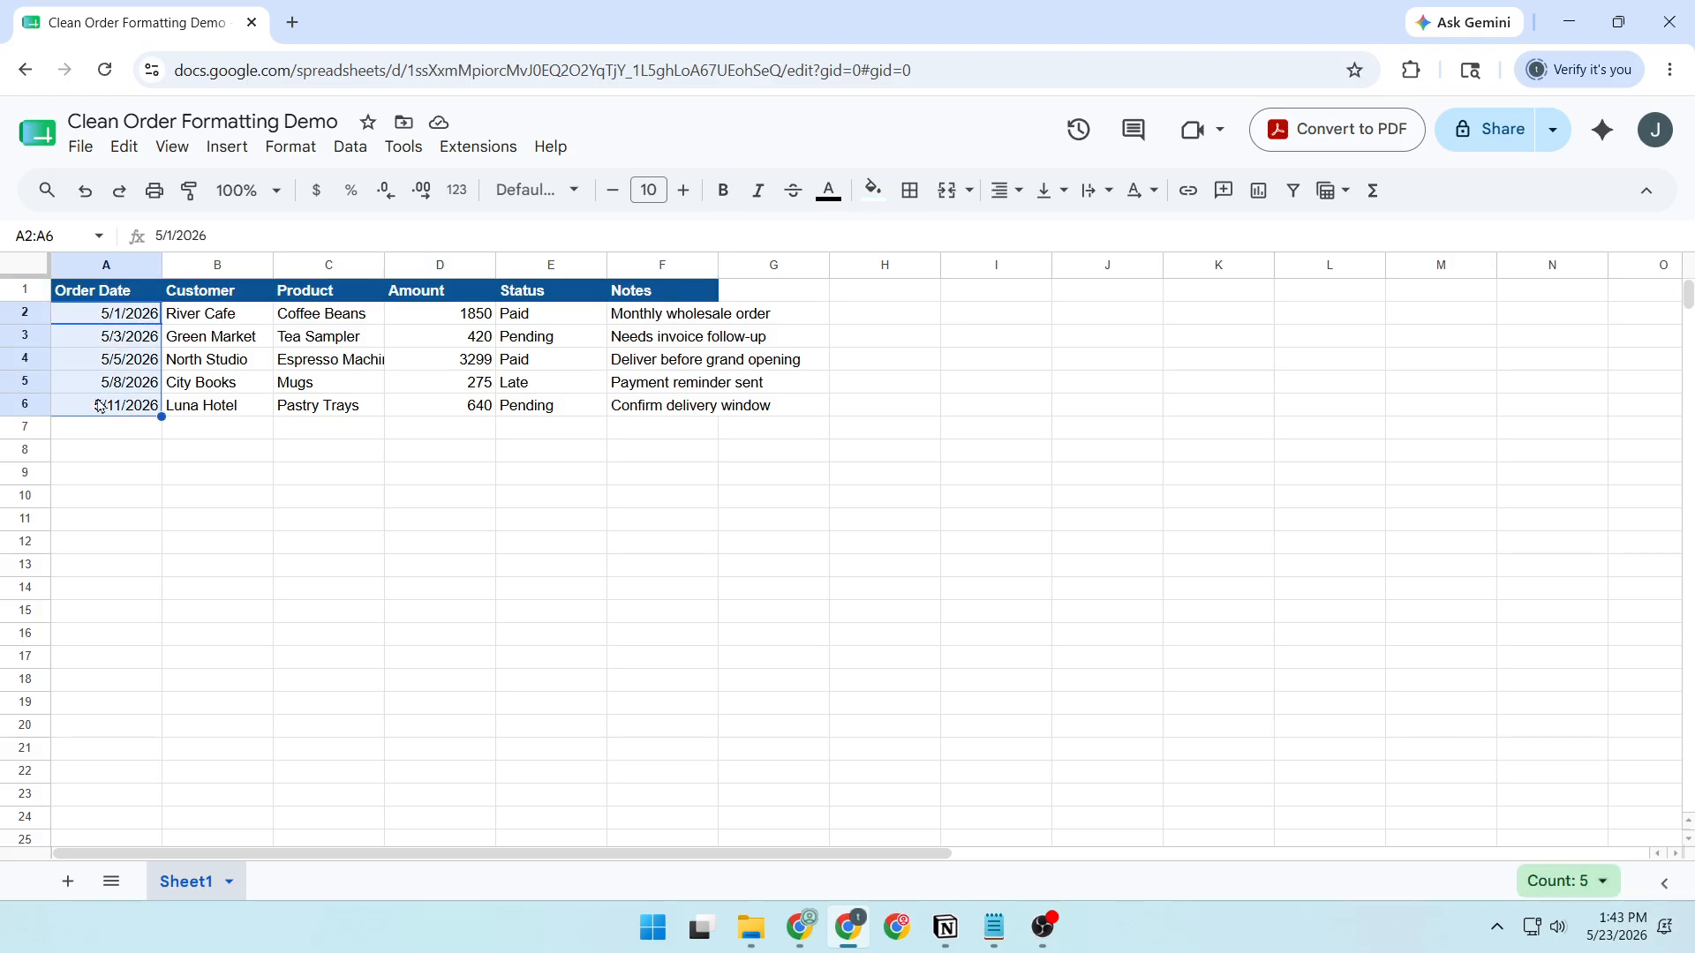
pyautogui.click(300, 157)
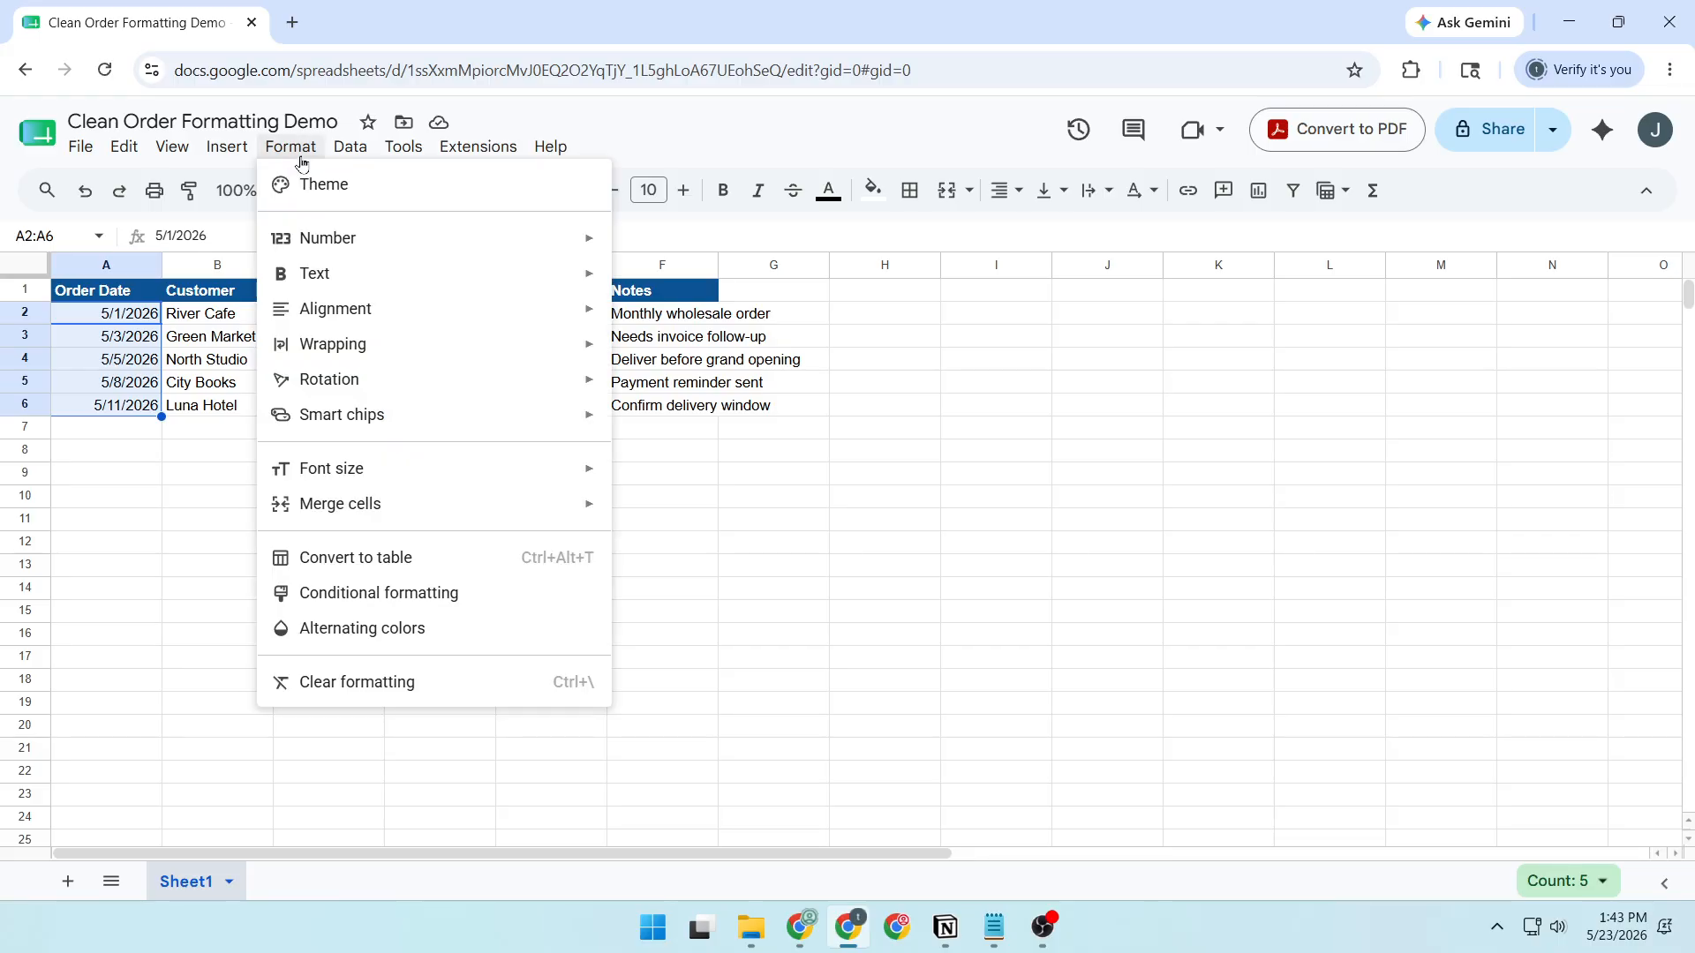
pyautogui.moveTo(307, 245)
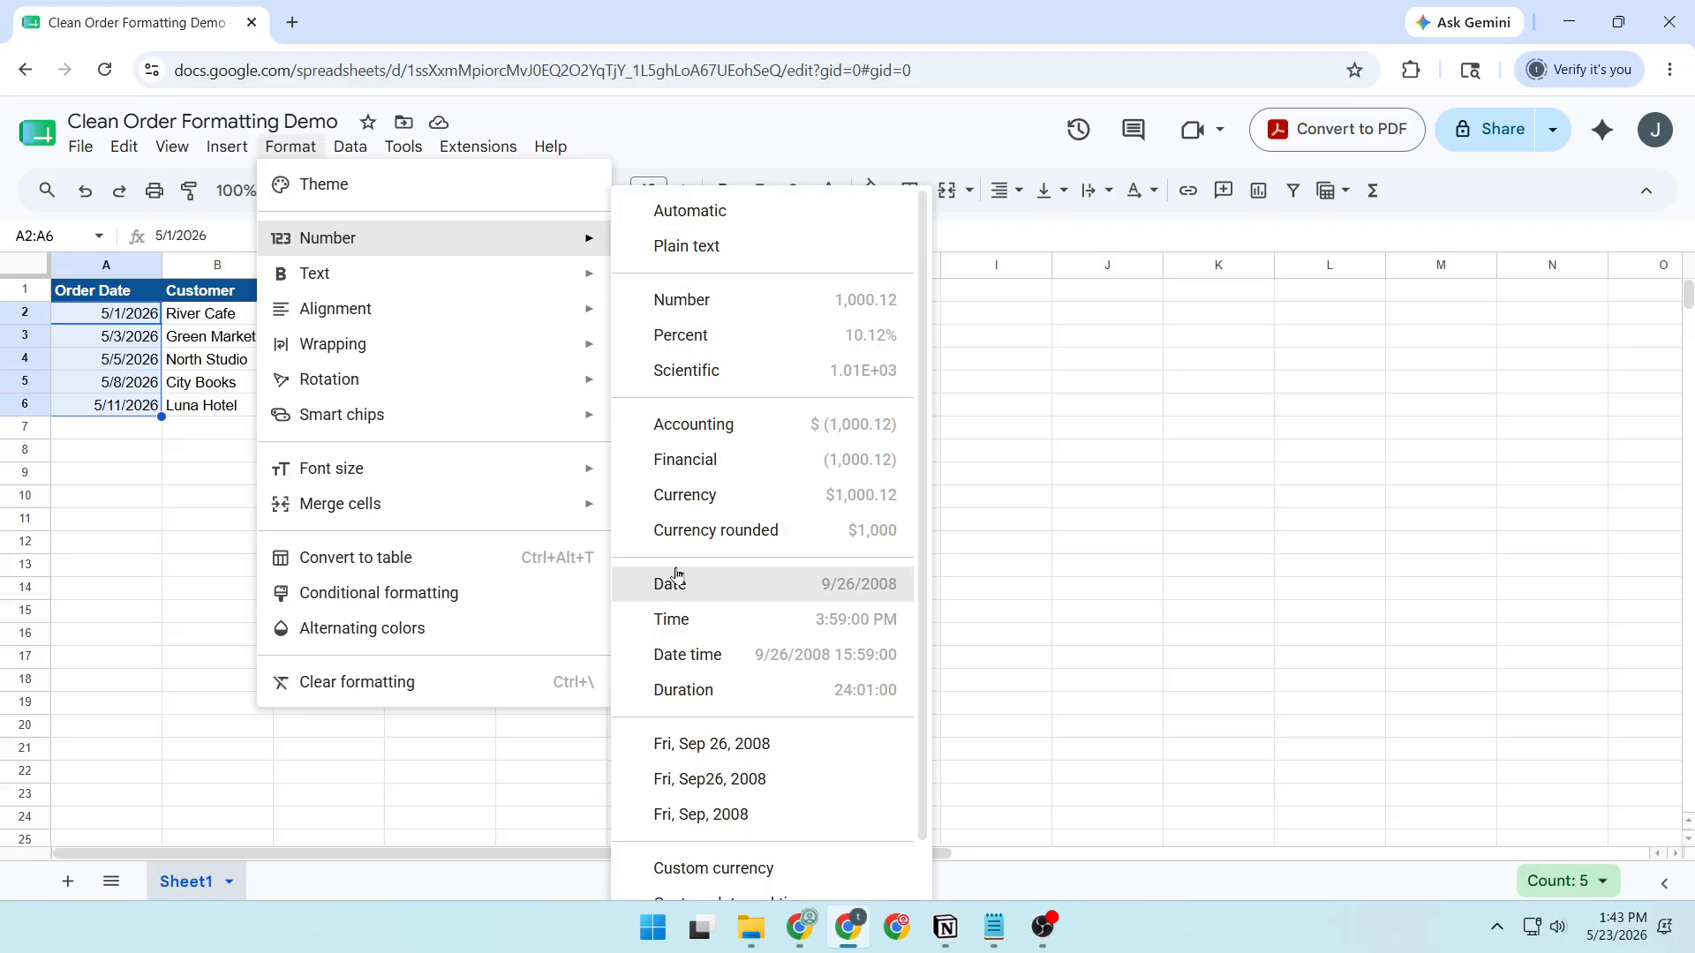
pyautogui.click(759, 594)
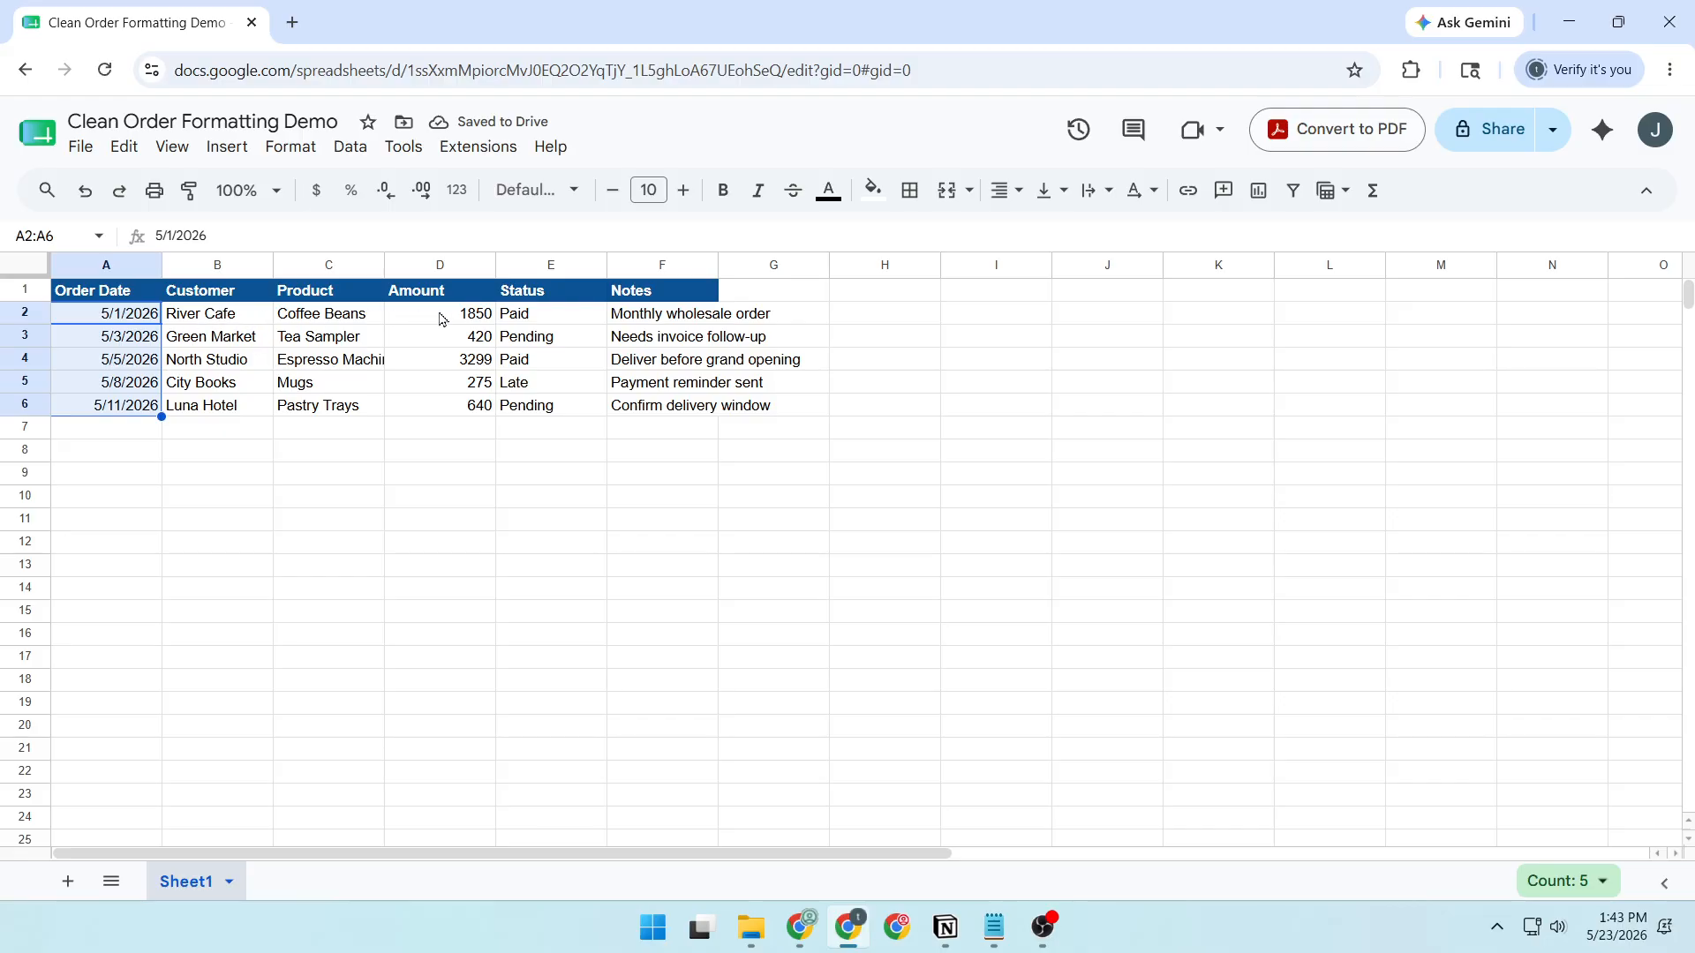
# Step: Apply the Currency number format with two decimals to the amounts in D2:D6
pyautogui.moveTo(448, 319); pyautogui.dragTo(439, 412)
pyautogui.click(295, 147)
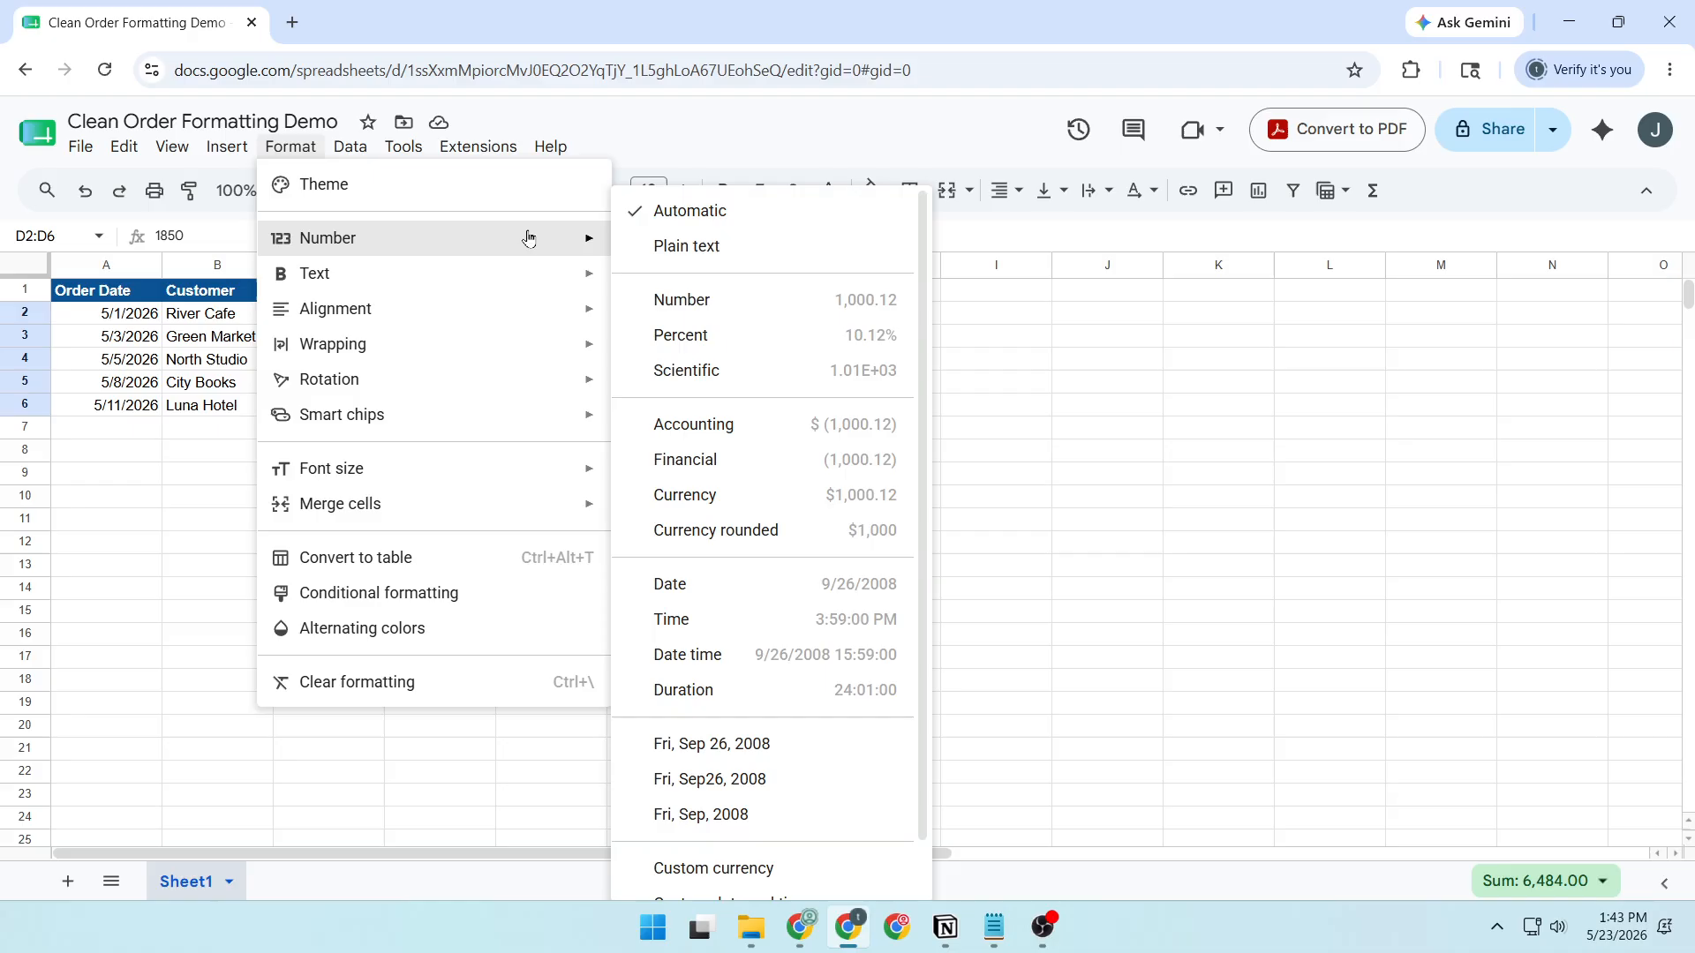
pyautogui.click(704, 495)
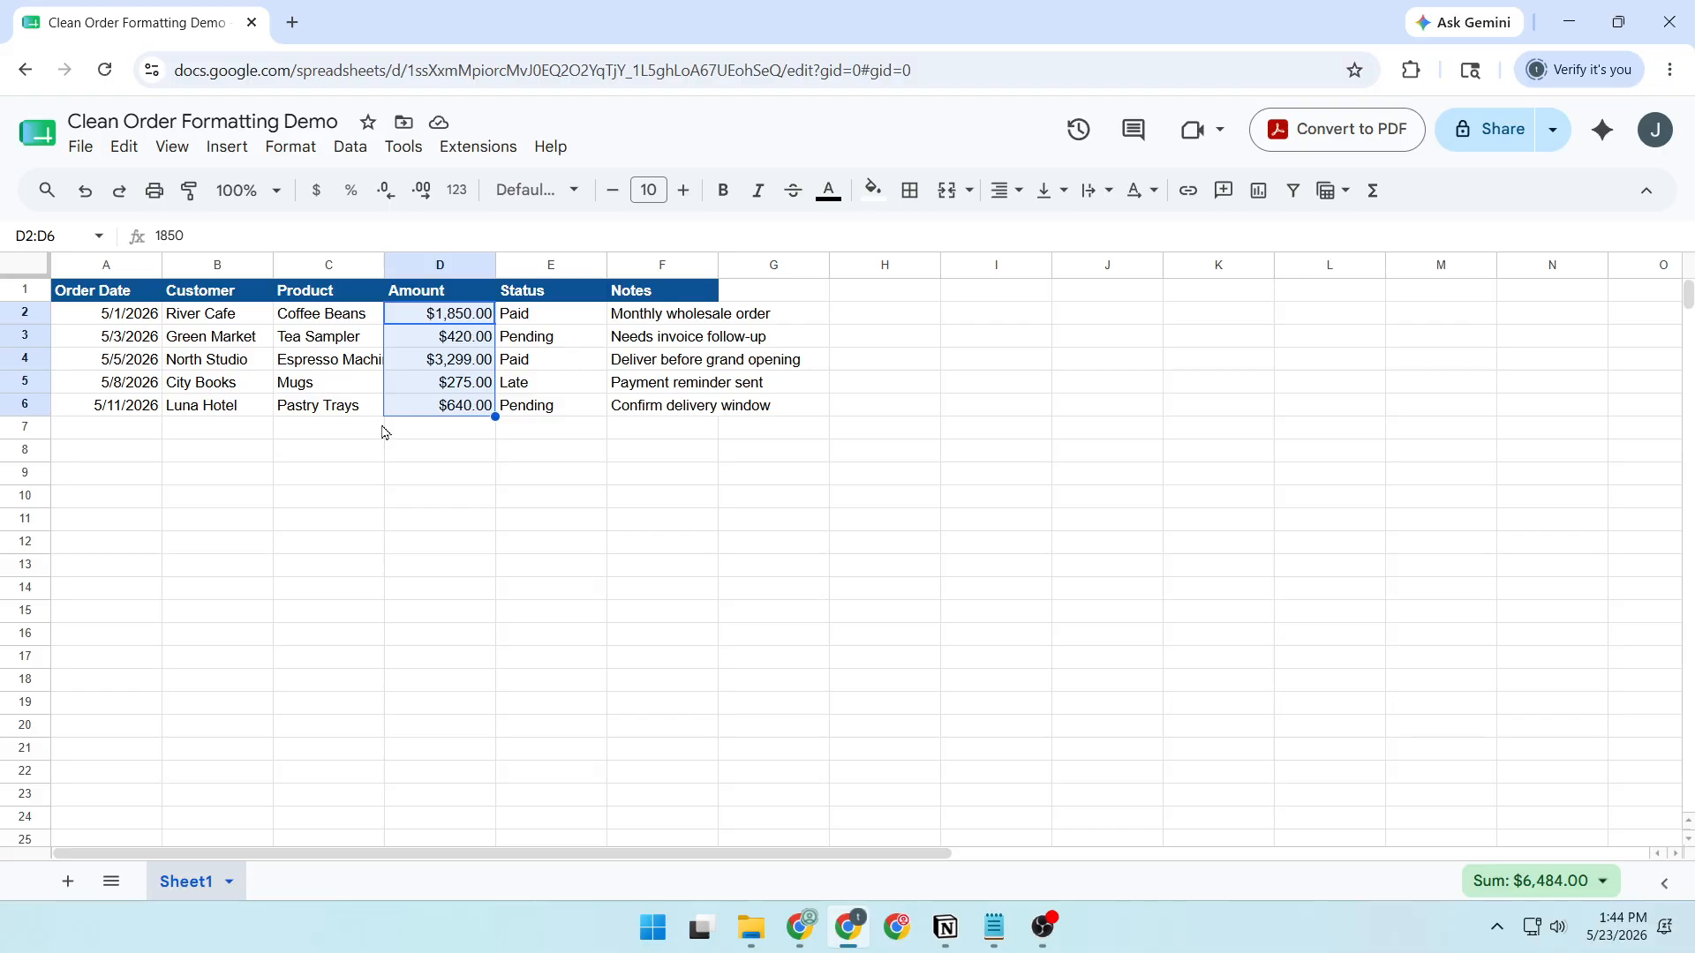
# Step: Wrap the text of the notes in F2:F6 so it stays inside the column
pyautogui.moveTo(634, 323); pyautogui.dragTo(669, 416)
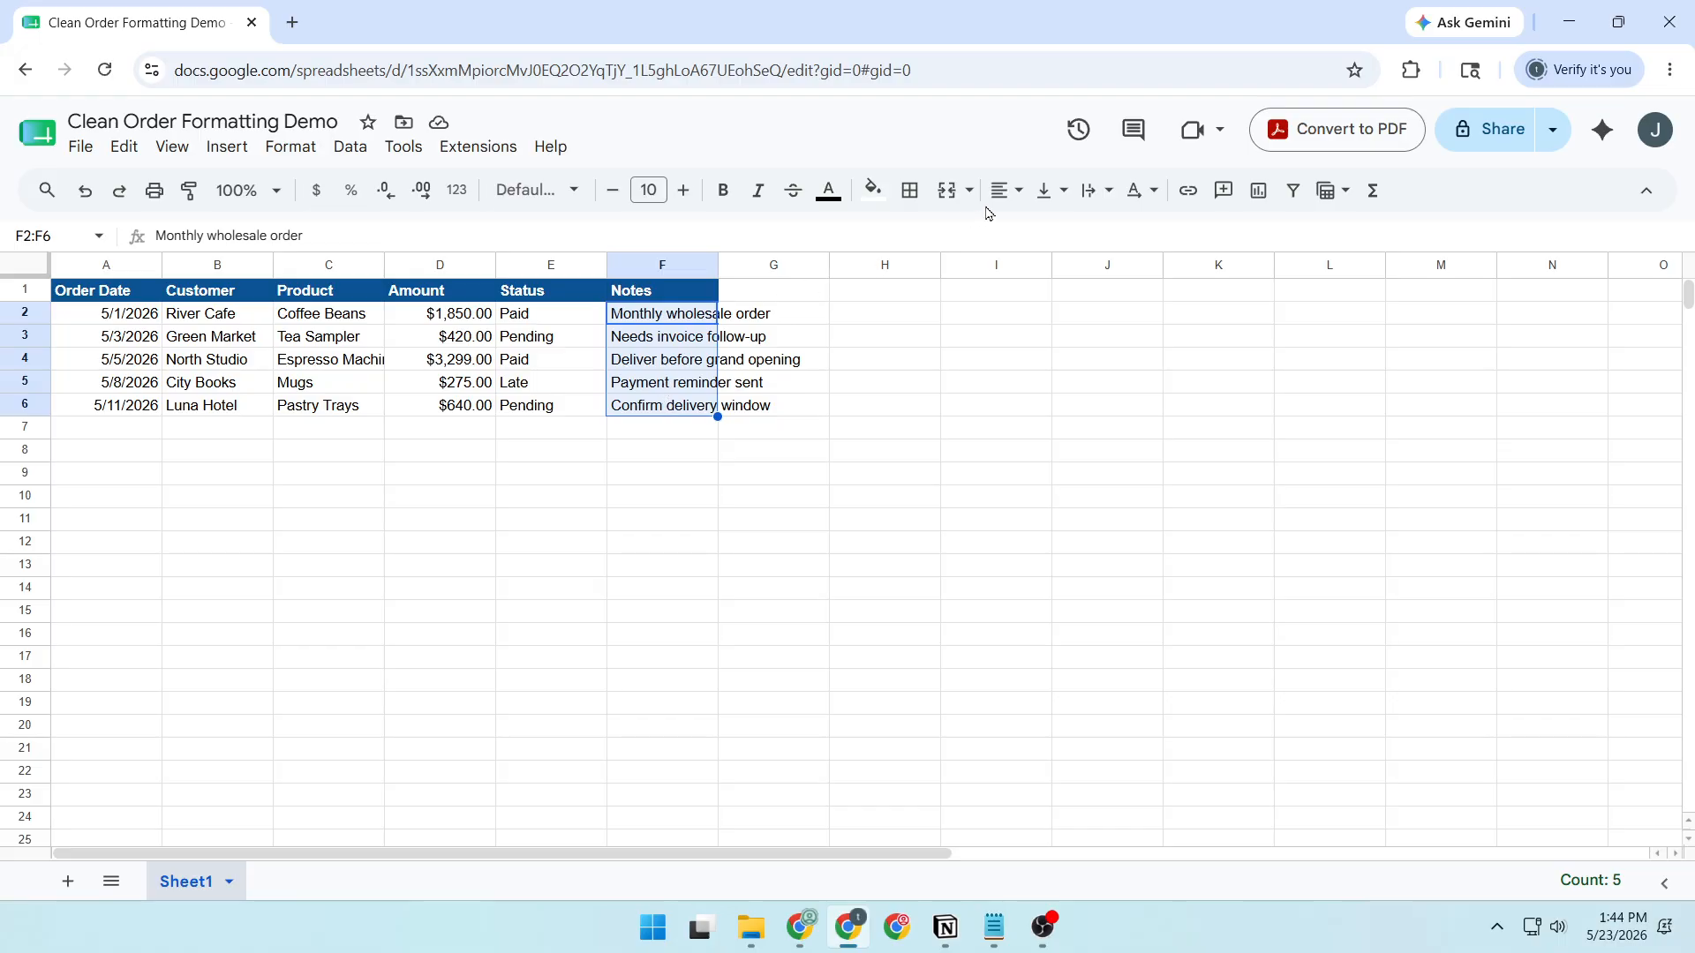
pyautogui.click(1113, 199)
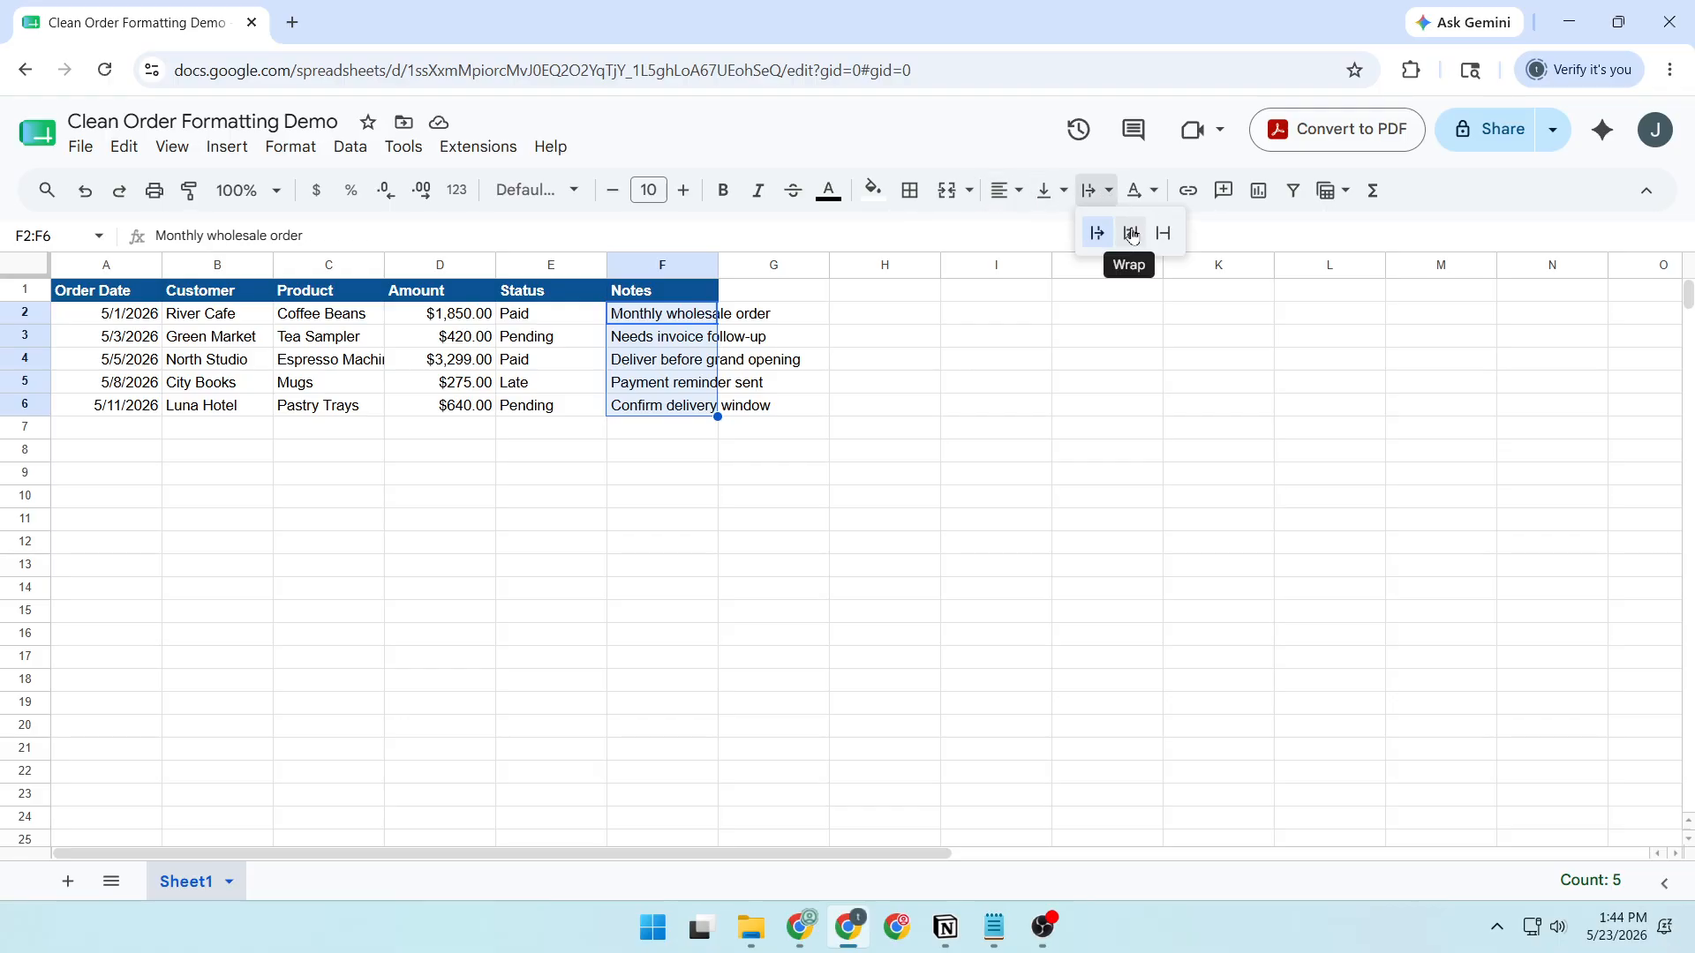
pyautogui.click(1129, 230)
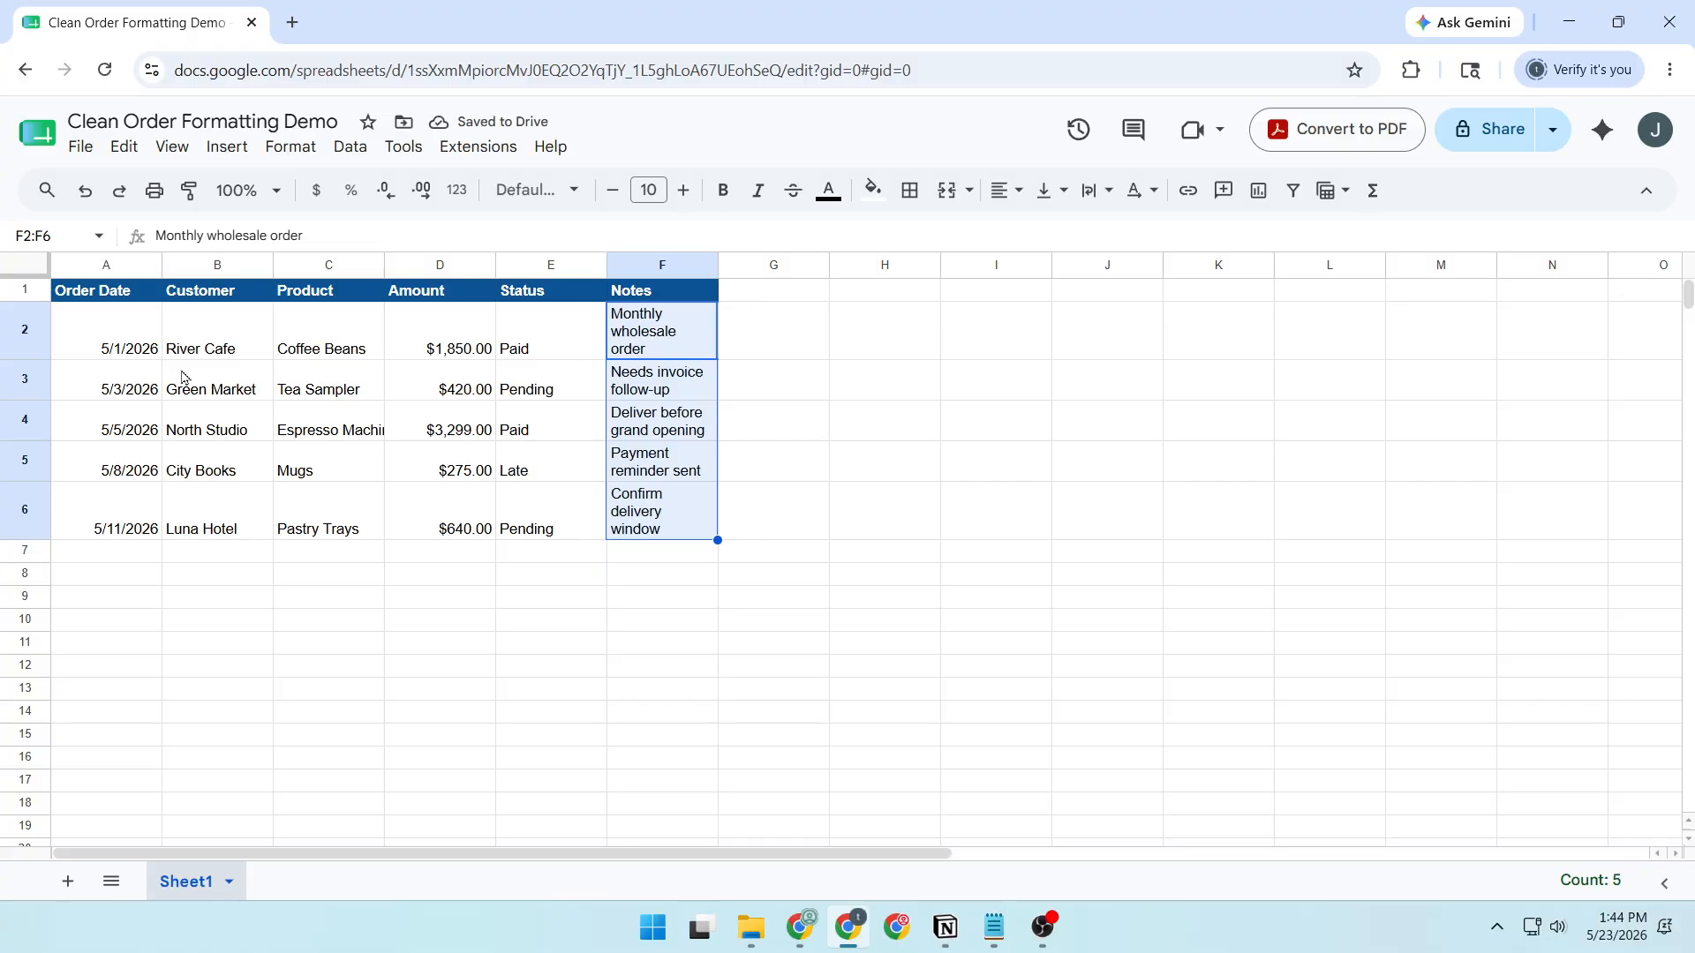
pyautogui.moveTo(152, 350); pyautogui.dragTo(668, 521)
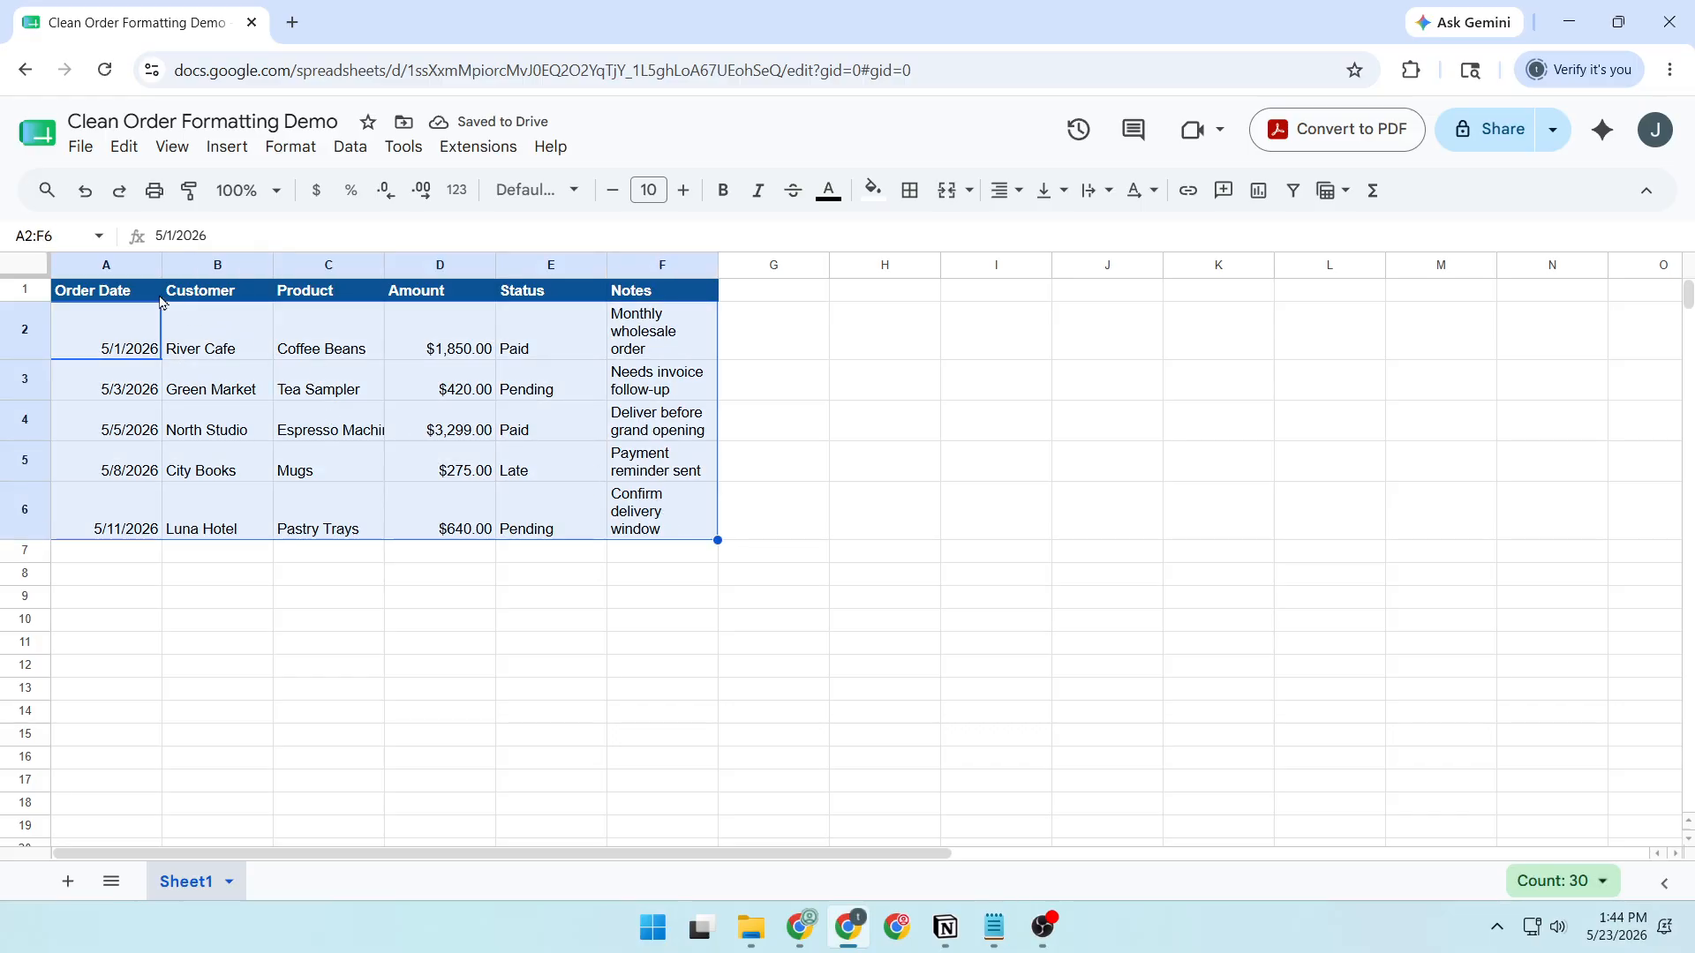
pyautogui.hotkey('ctrl', 'space')
pyautogui.hotkey('shift', 'Right')
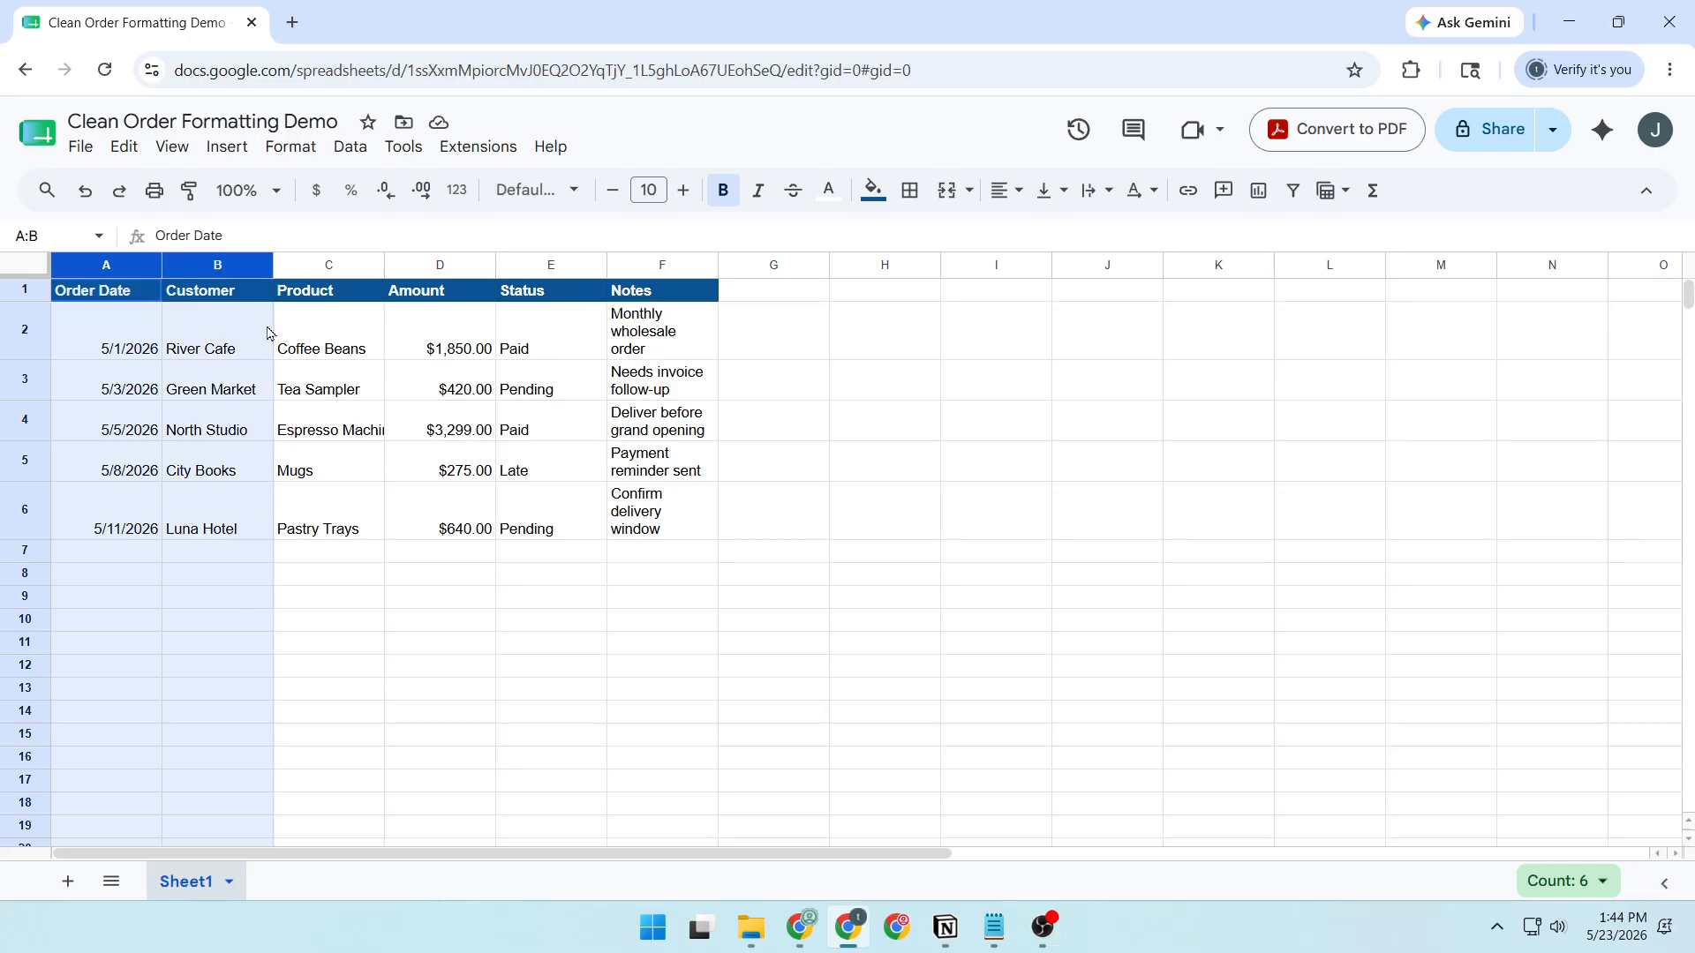
pyautogui.hotkey('shift', 'Right')
# Step: Center the whole order table A1:F6 horizontally and align it to the middle vertically
pyautogui.click(124, 298)
pyautogui.moveTo(122, 300); pyautogui.dragTo(679, 525)
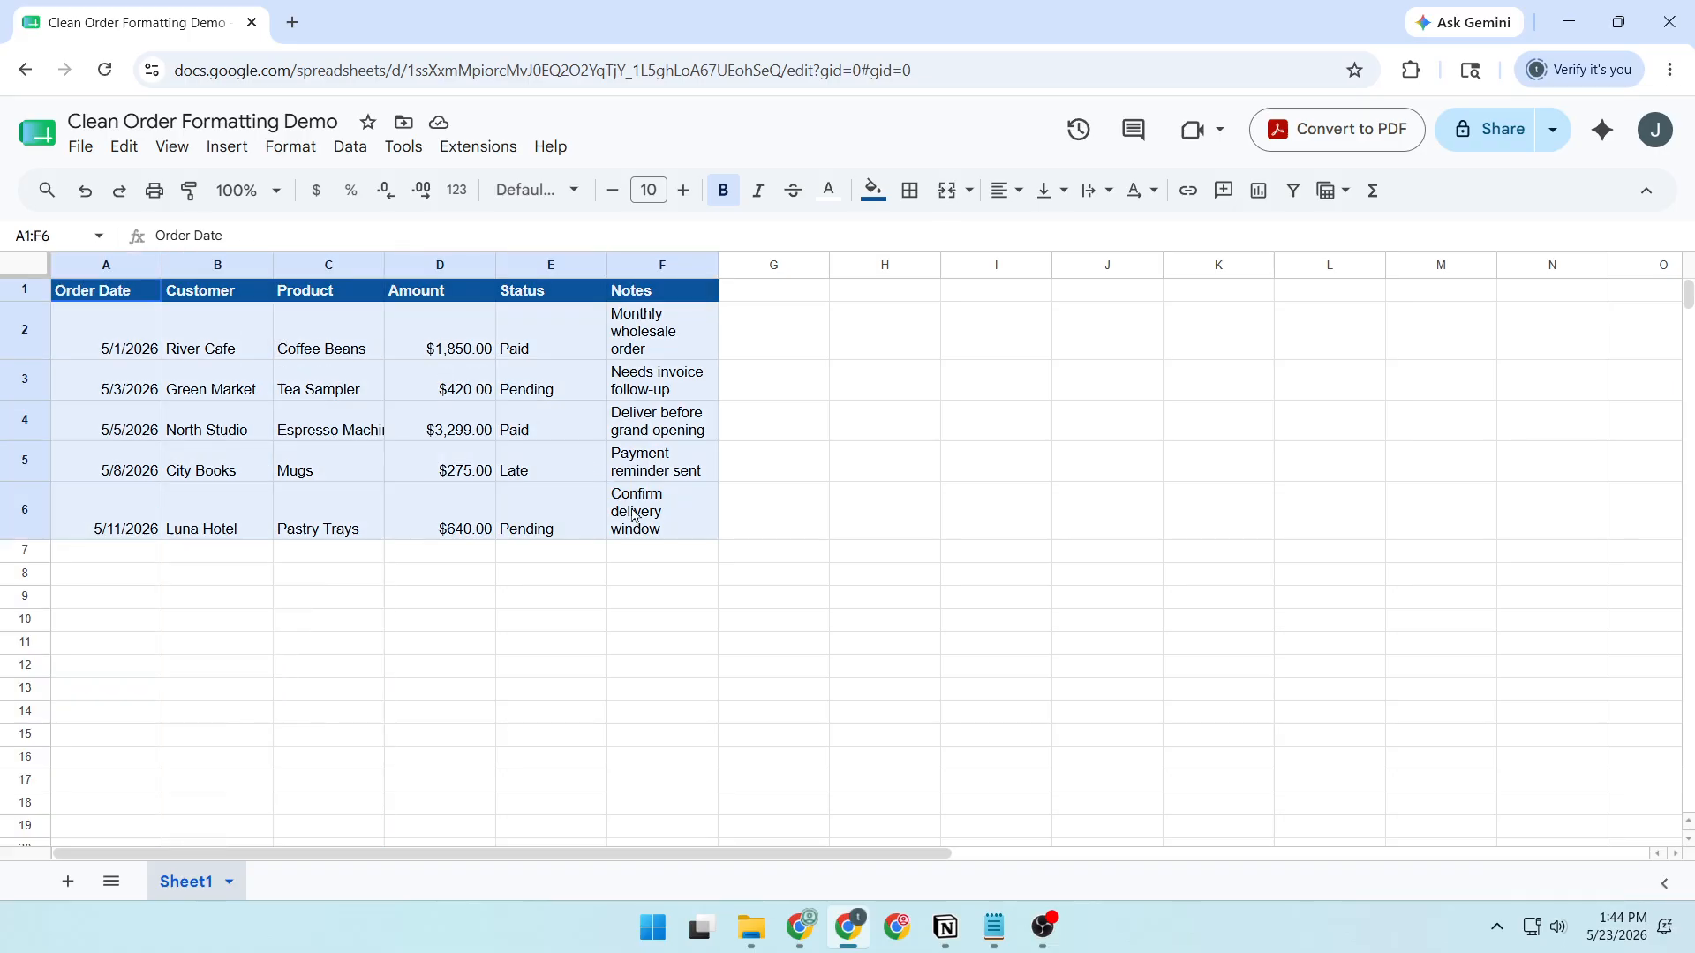
pyautogui.click(1008, 196)
pyautogui.click(1041, 232)
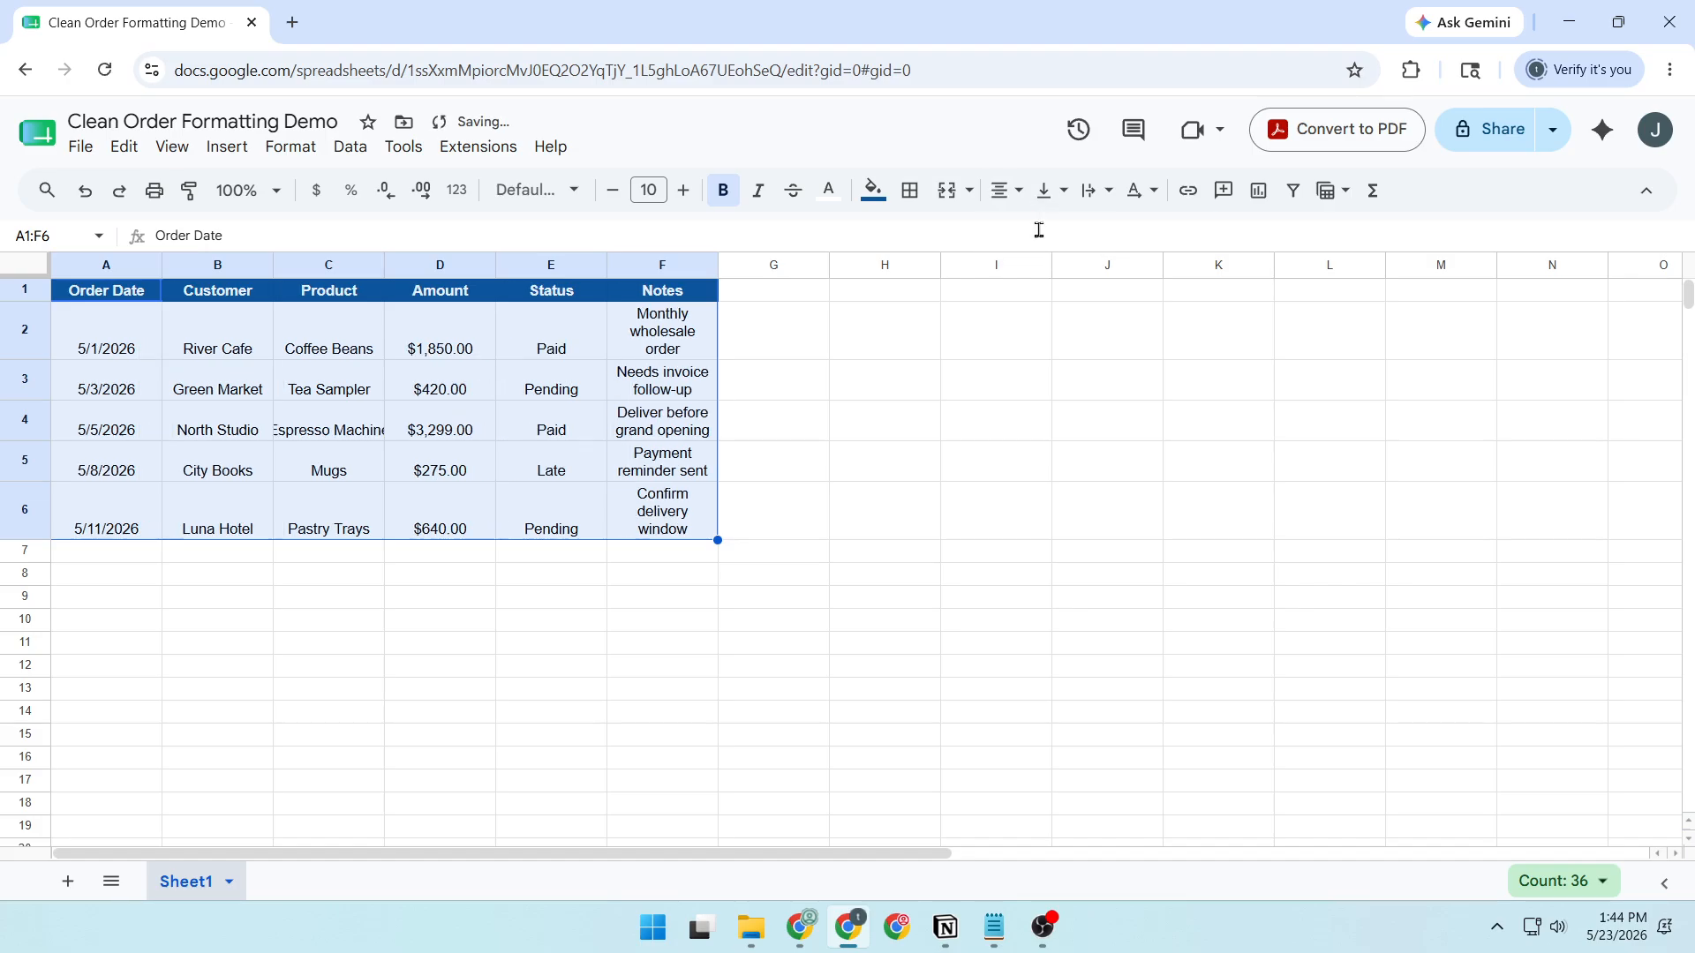
pyautogui.click(1050, 198)
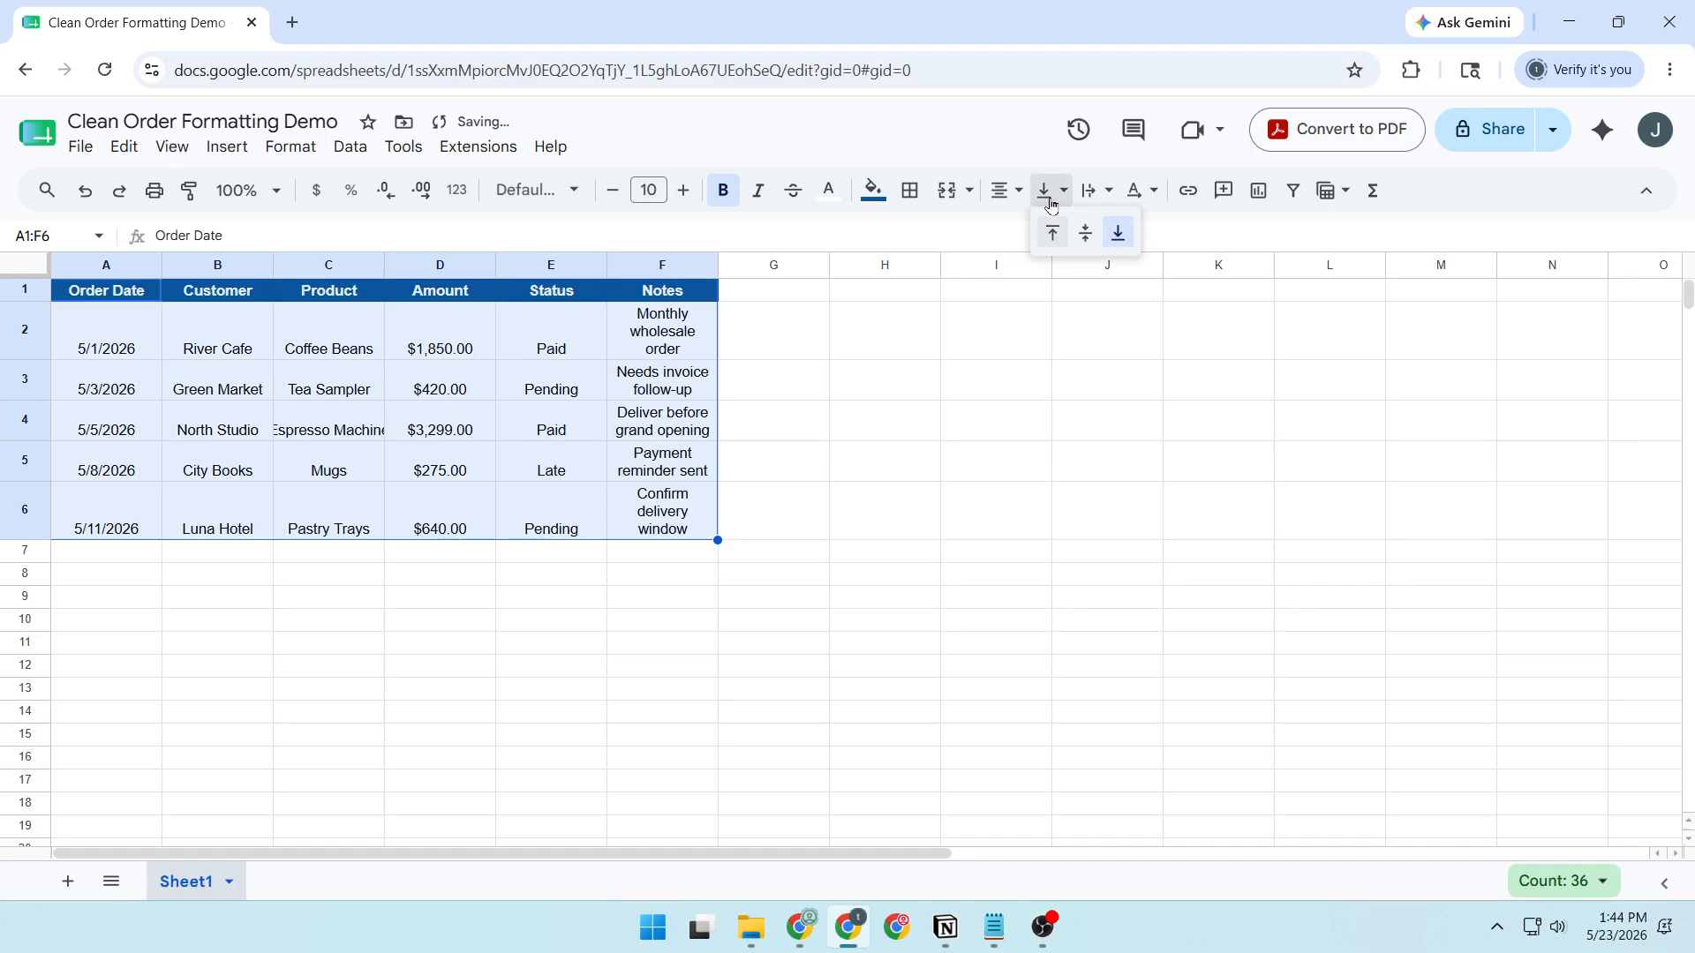
pyautogui.click(1088, 235)
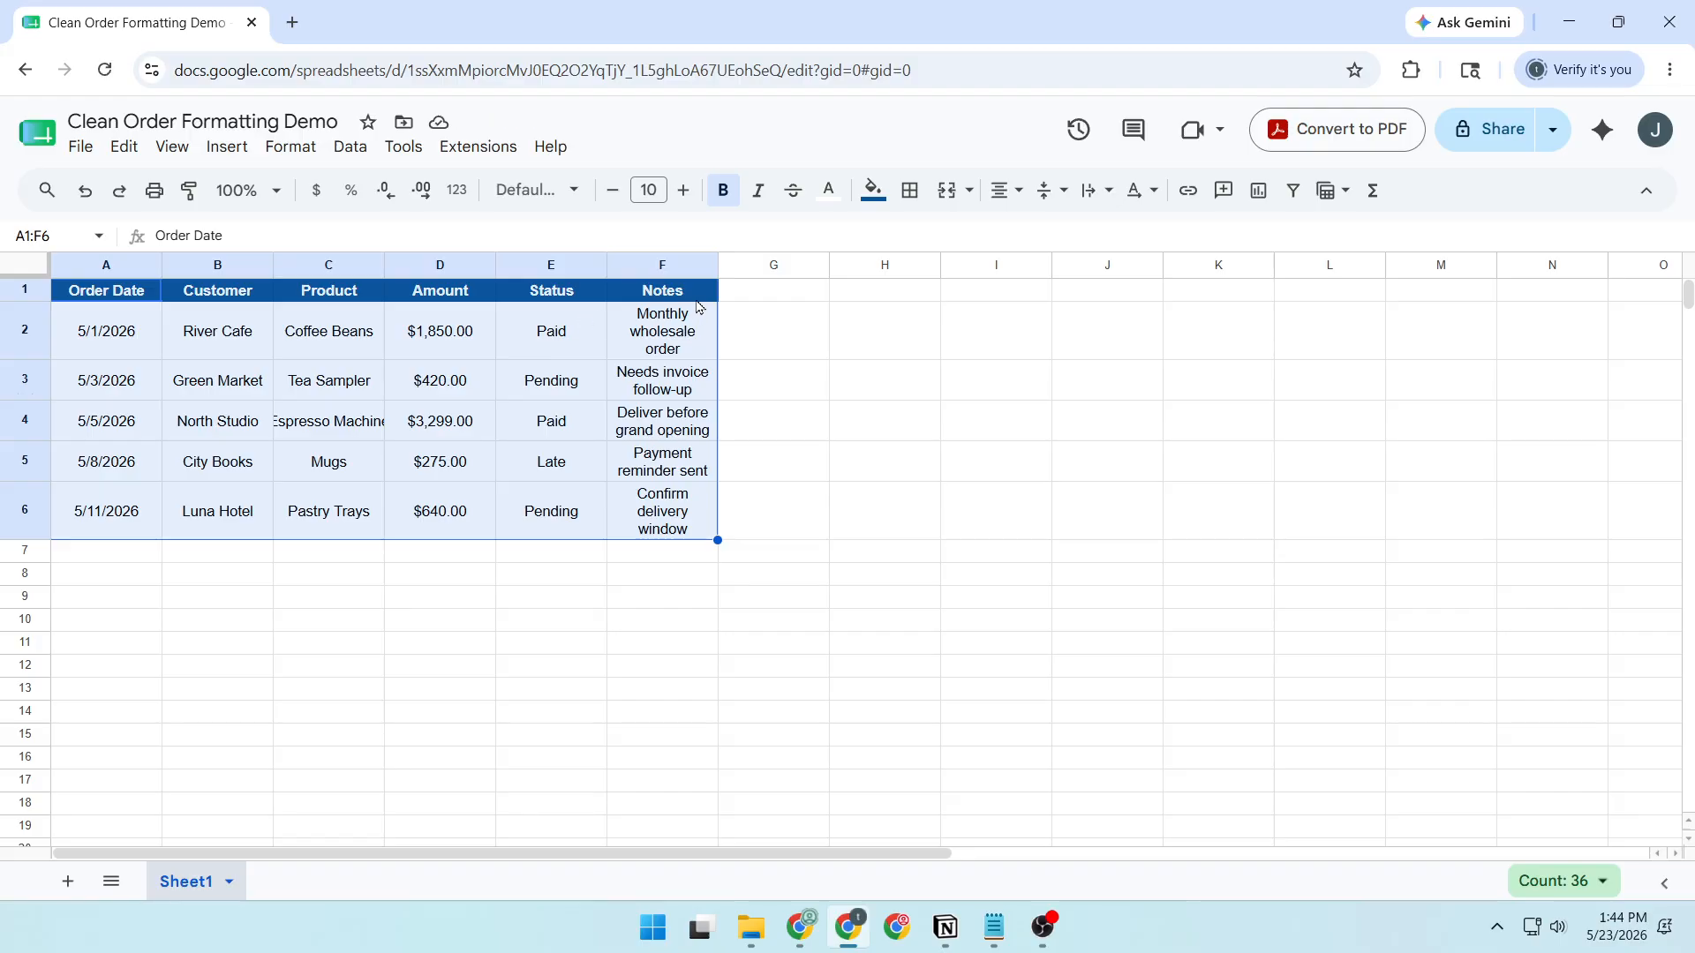
# Step: Apply black borders to all cells of the order table A1:F6
pyautogui.click(910, 201)
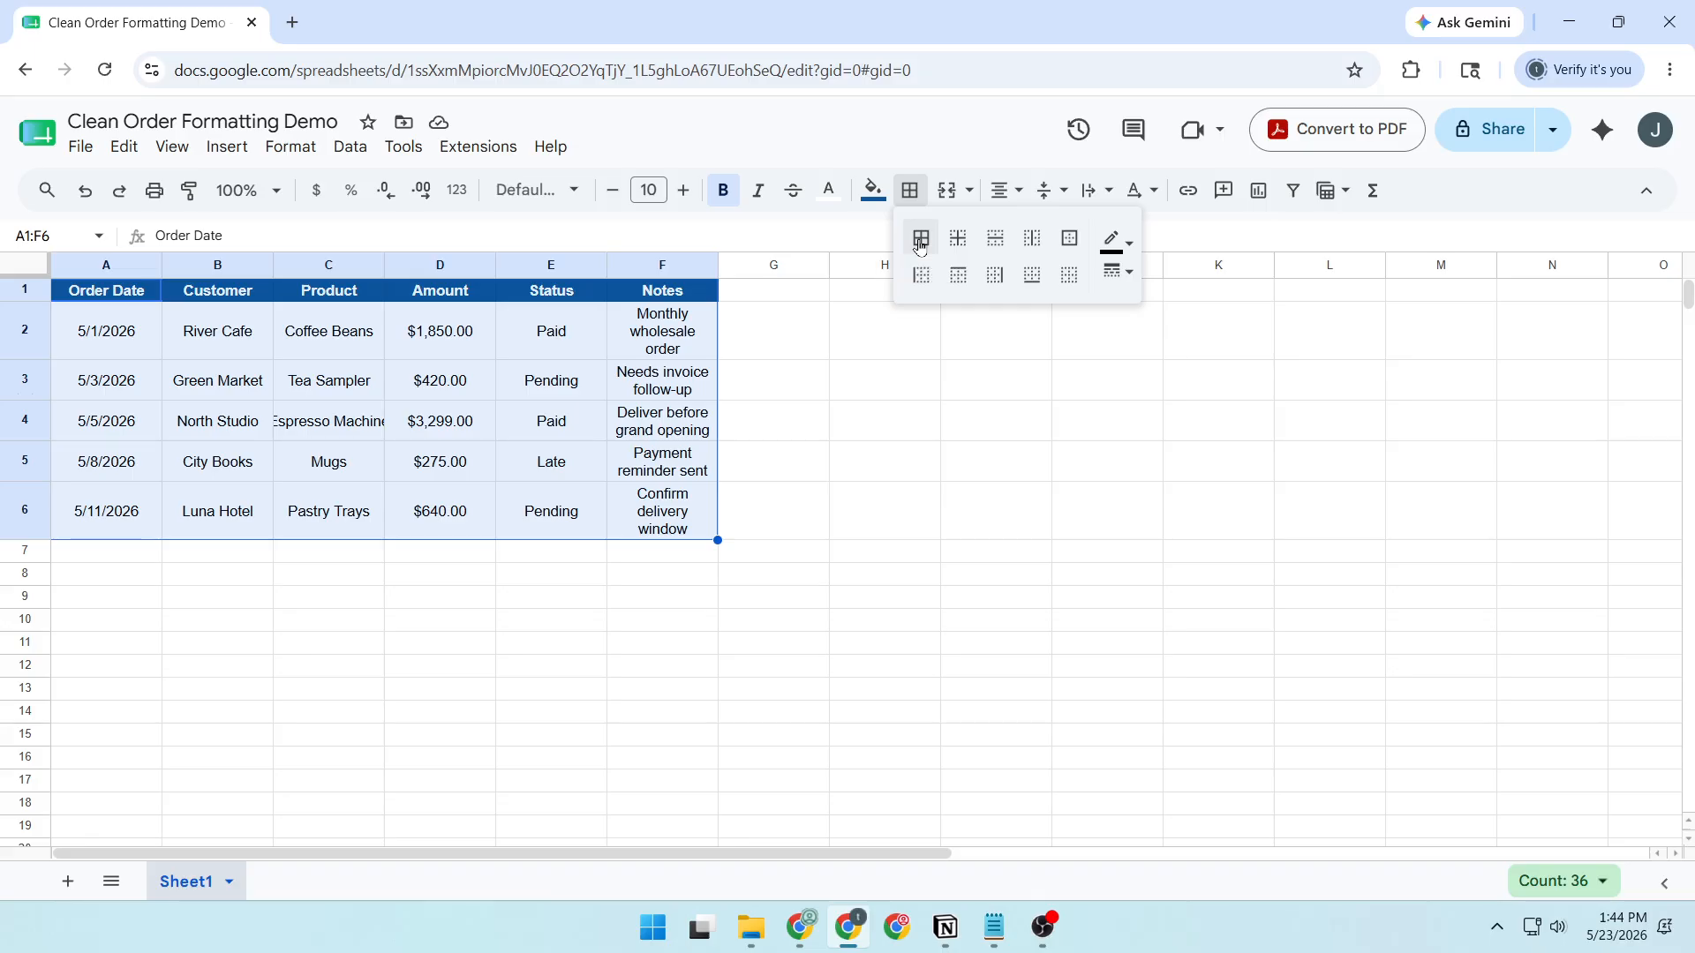
pyautogui.click(919, 241)
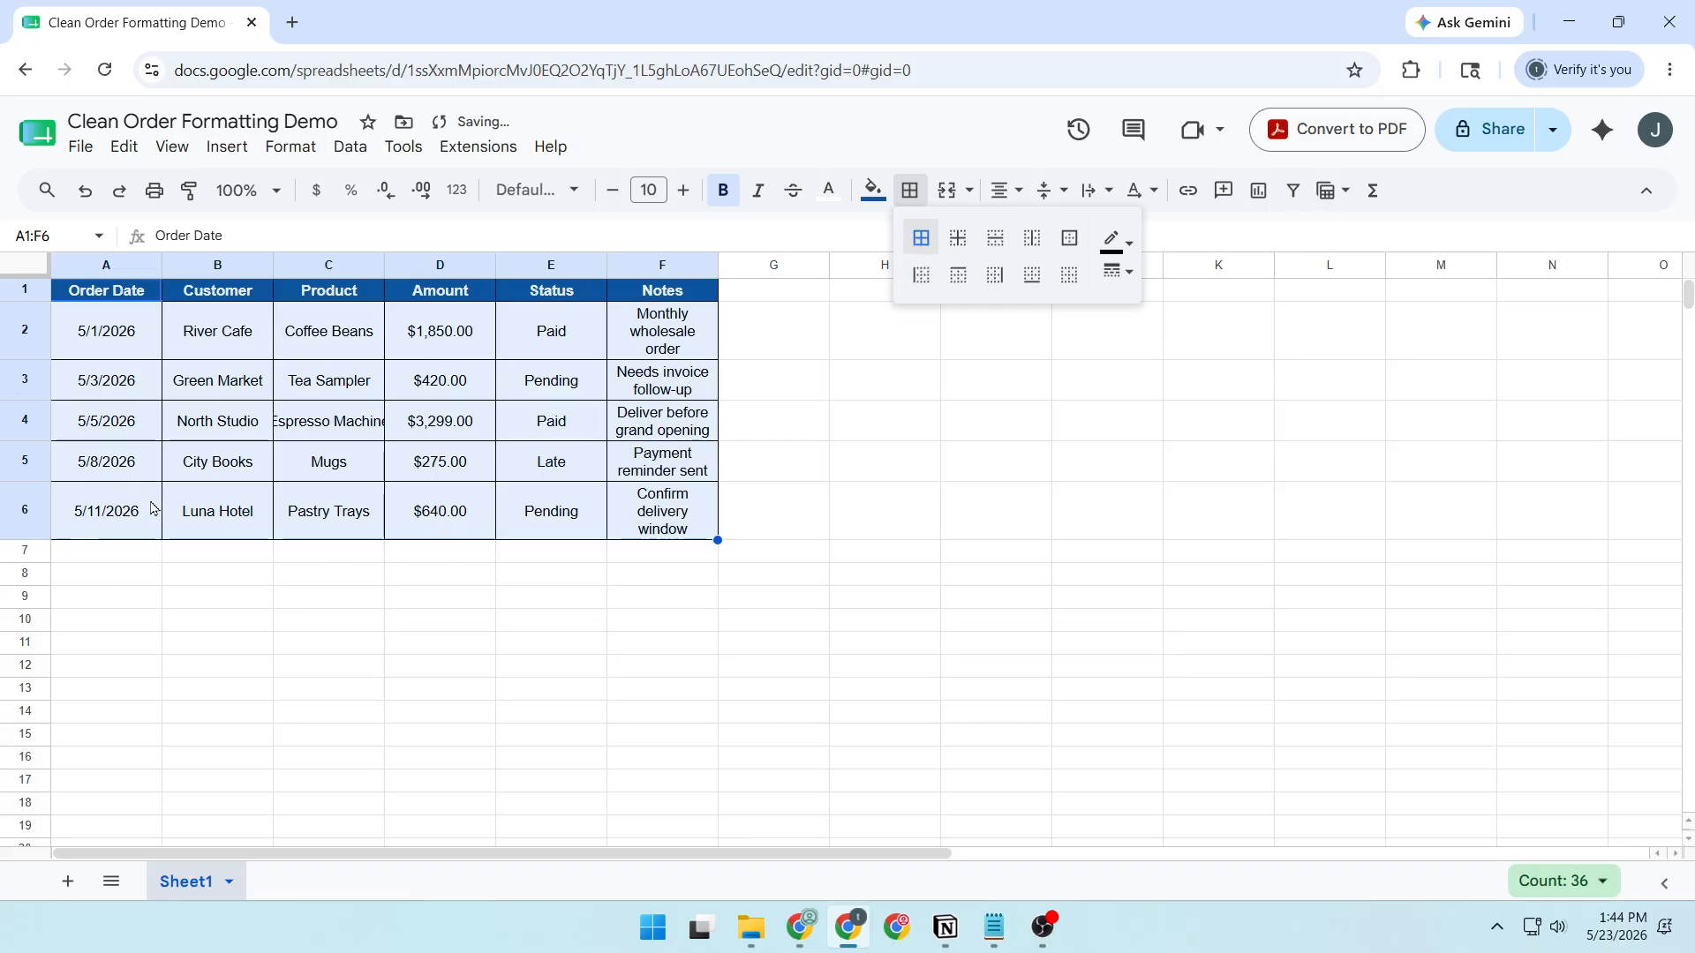
# Step: Auto-fit the width of the Product column C so its longest product name fits on one line
pyautogui.click(822, 438)
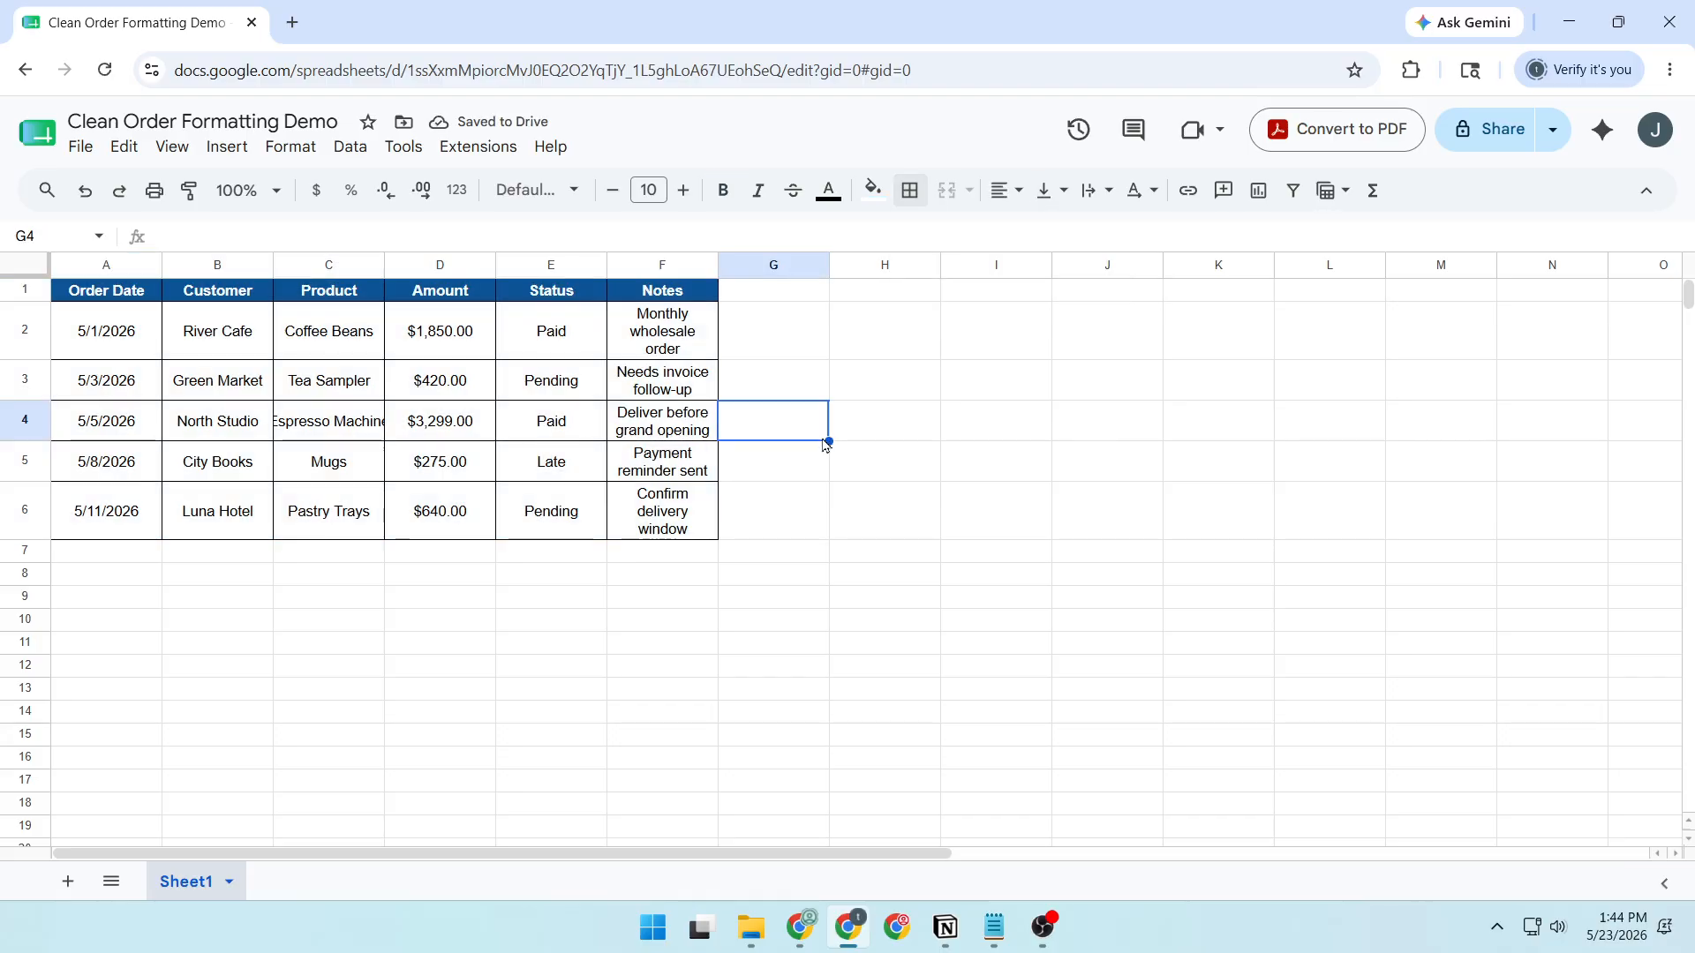
pyautogui.click(463, 434)
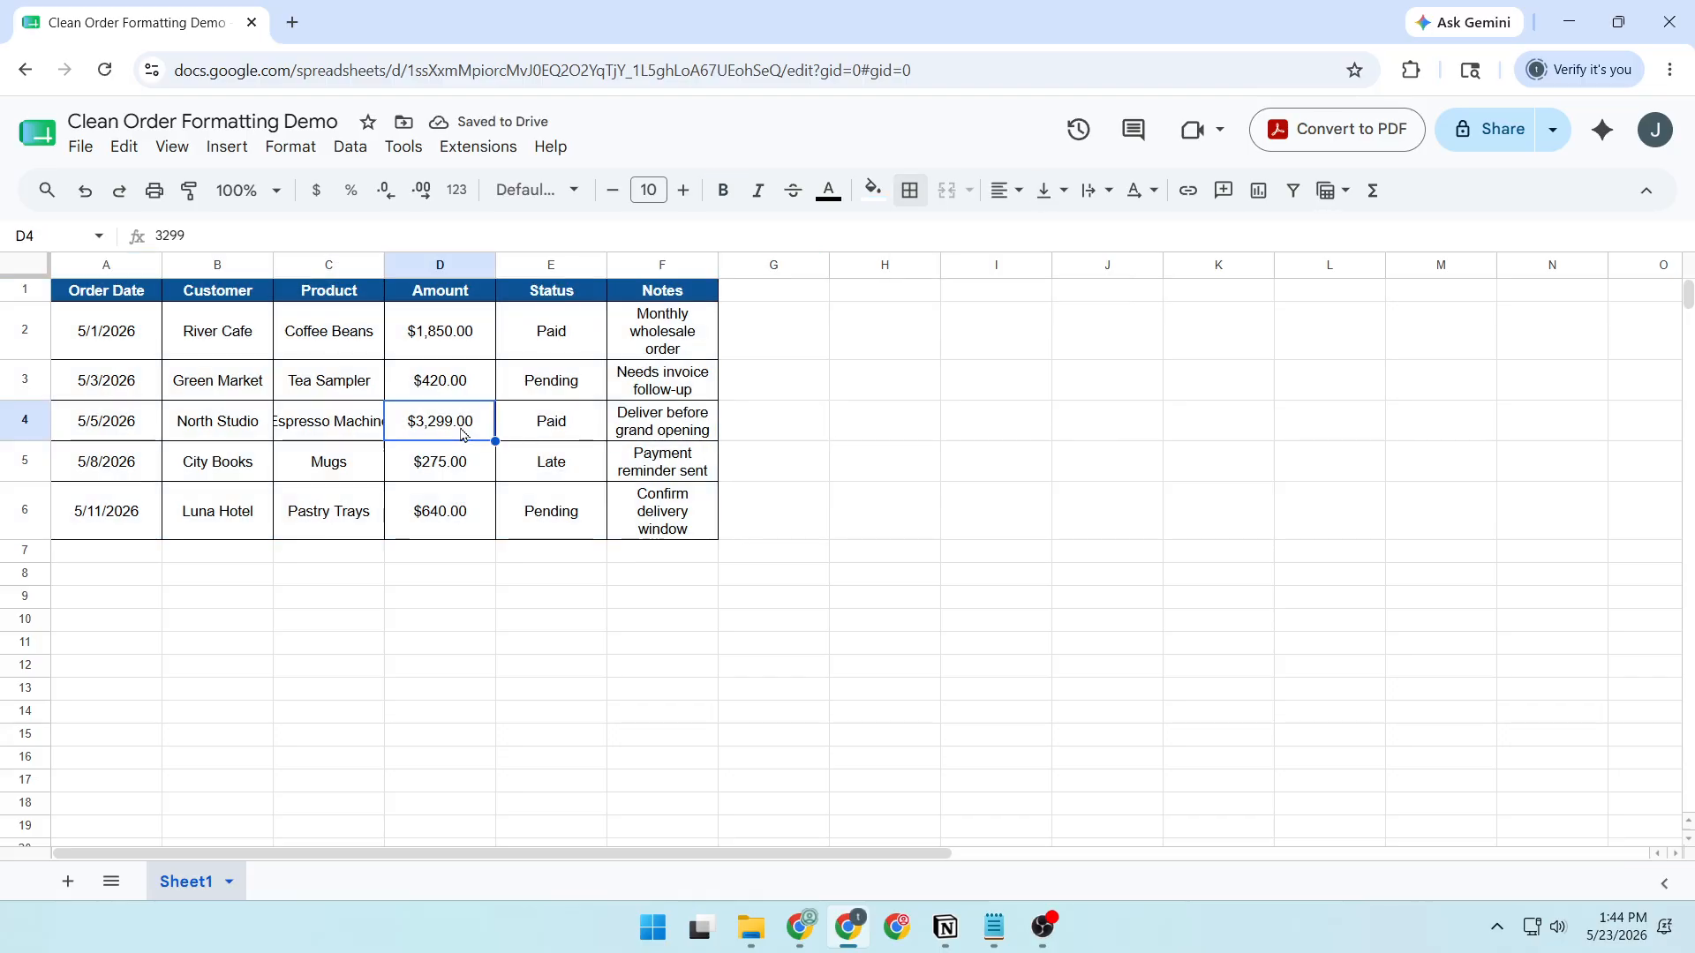
pyautogui.hotkey('ctrl', 'a')
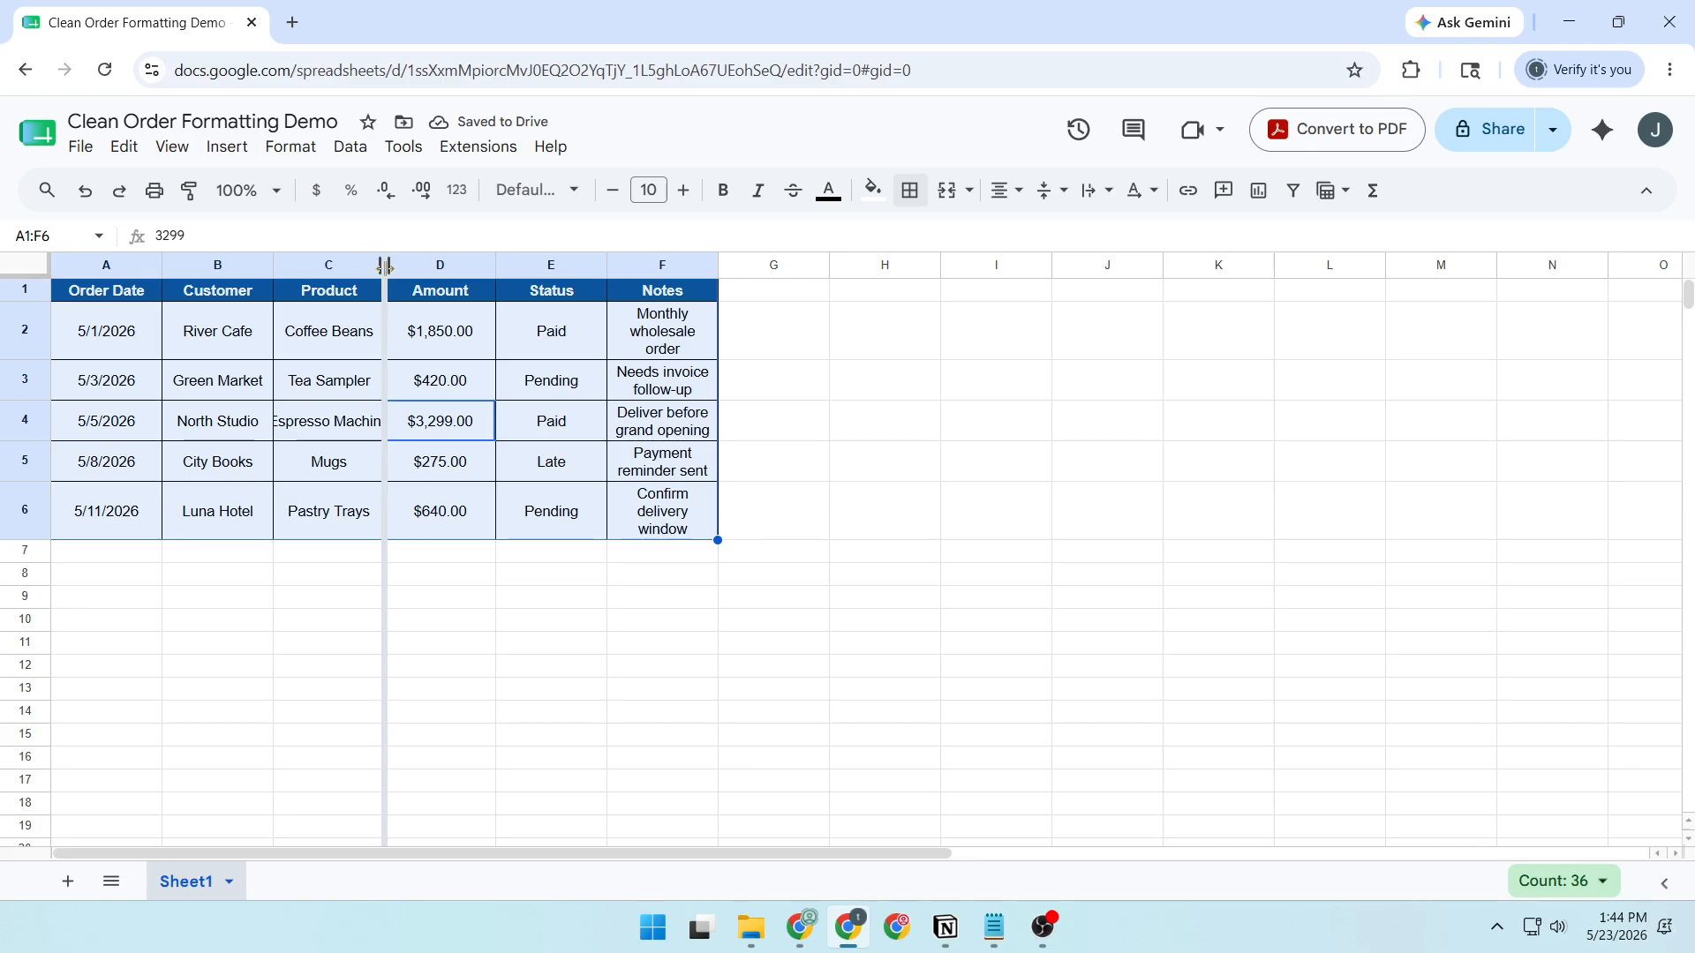
pyautogui.doubleClick(385, 266)
pyautogui.click(417, 586)
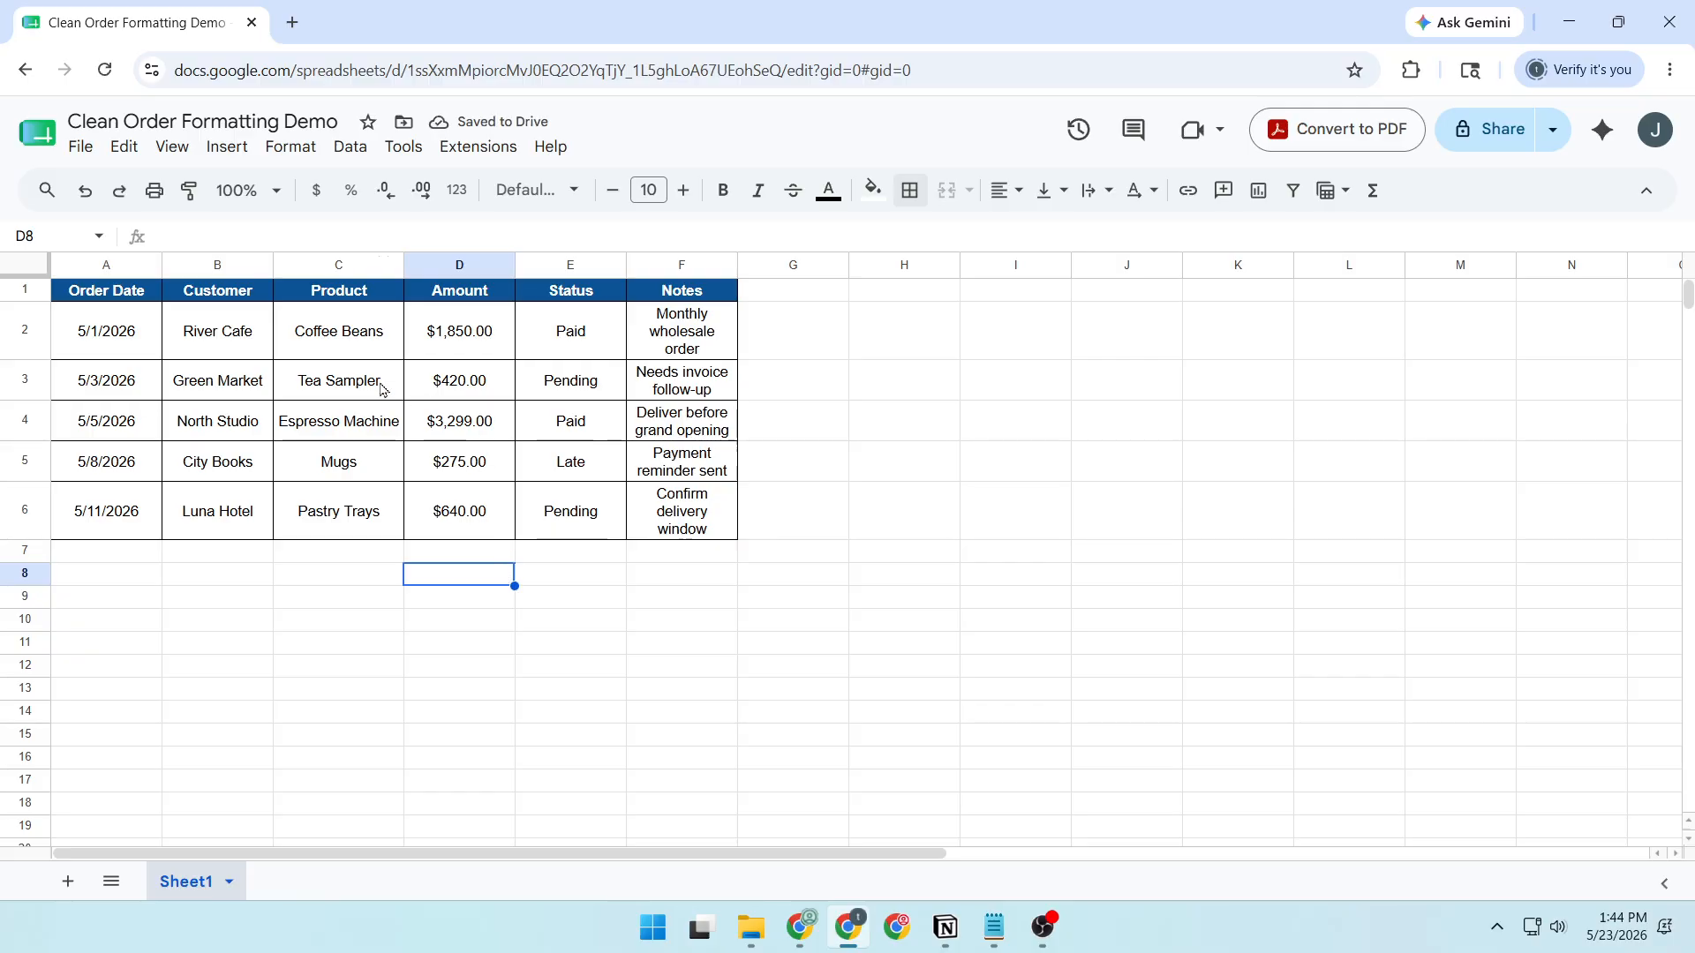
pyautogui.moveTo(113, 305); pyautogui.dragTo(737, 303)
pyautogui.click(598, 387)
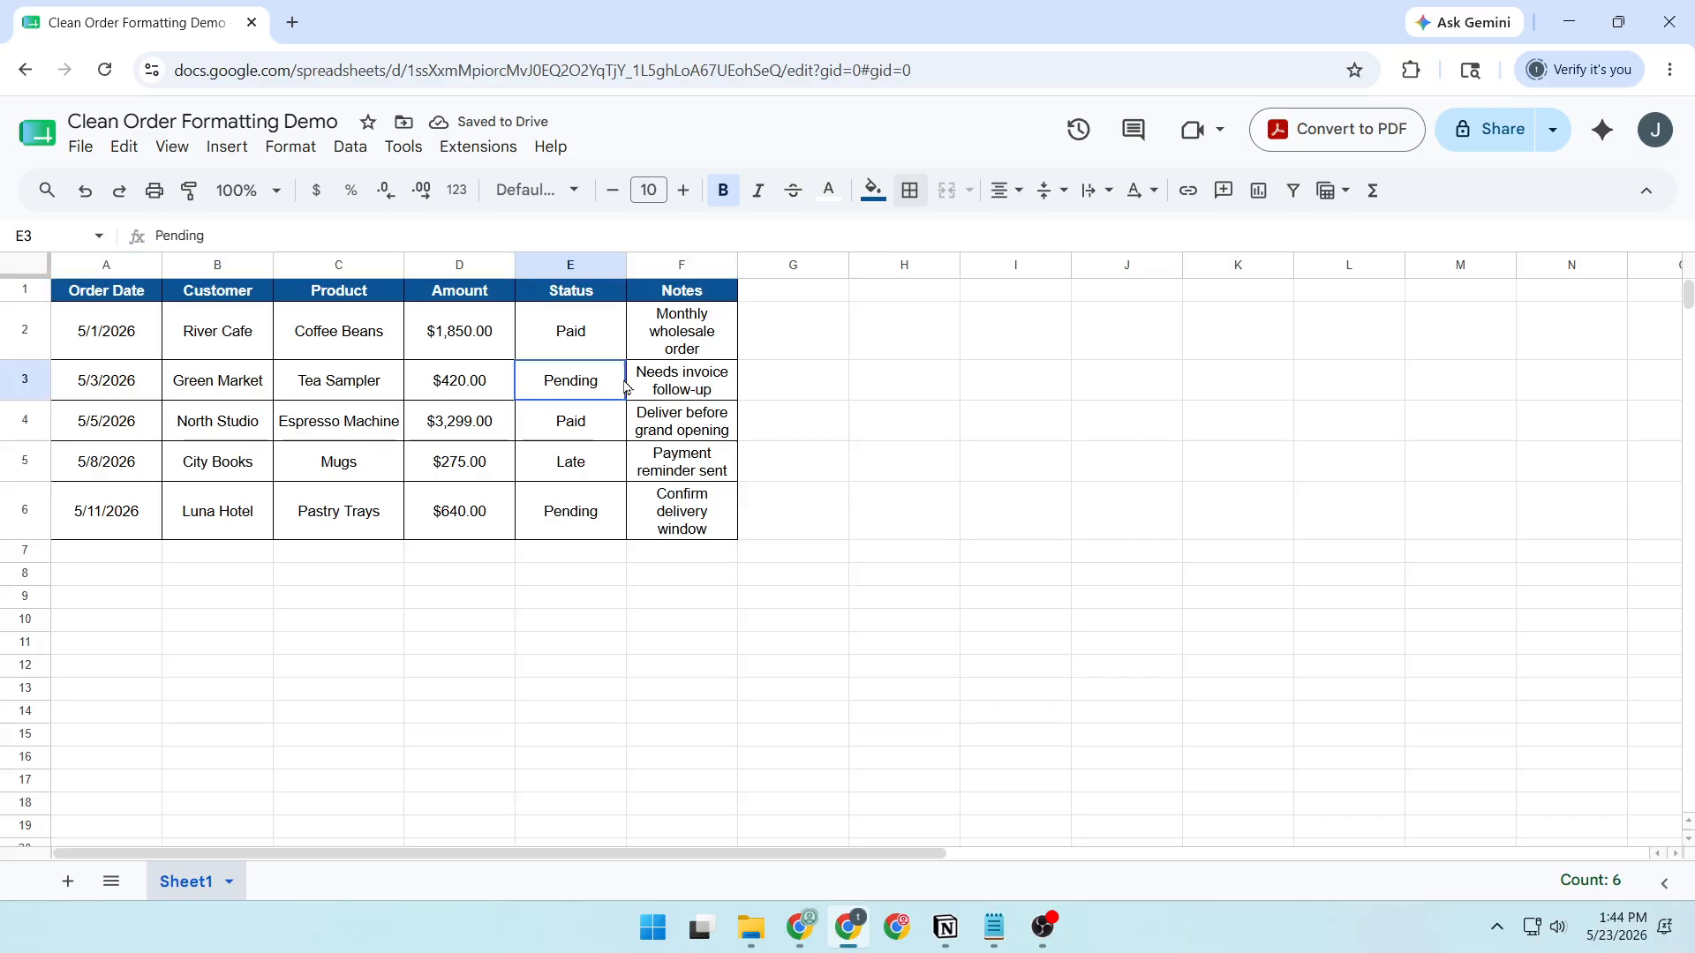
pyautogui.moveTo(95, 346); pyautogui.dragTo(139, 527)
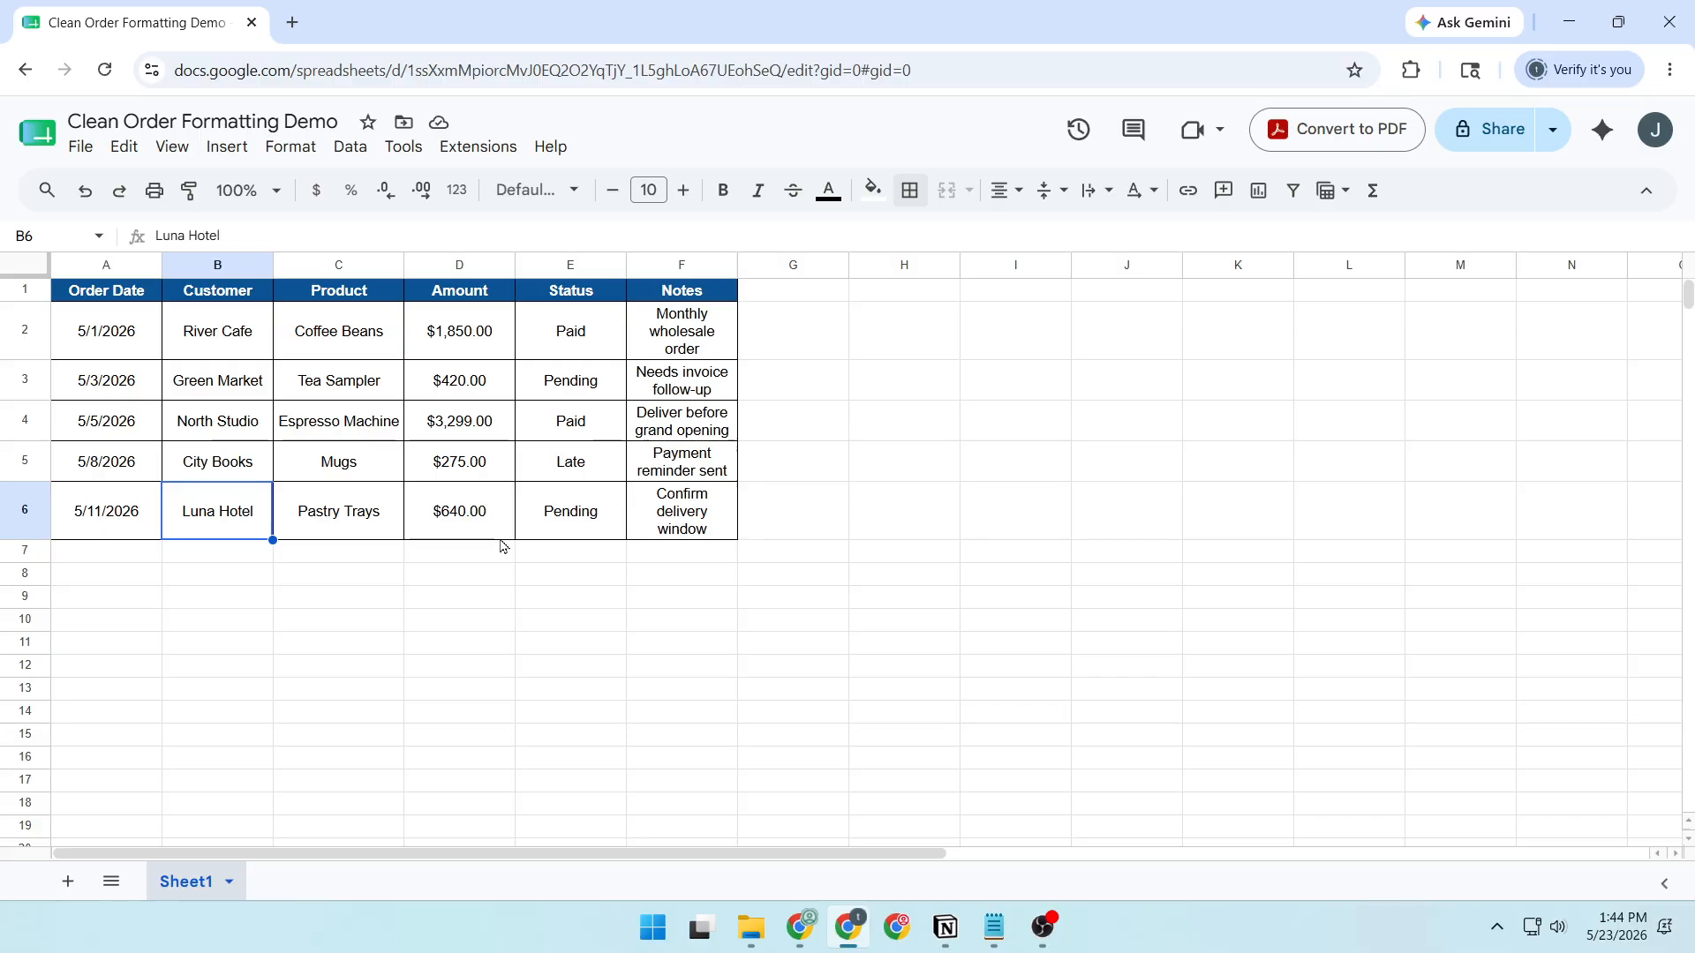
pyautogui.click(620, 553)
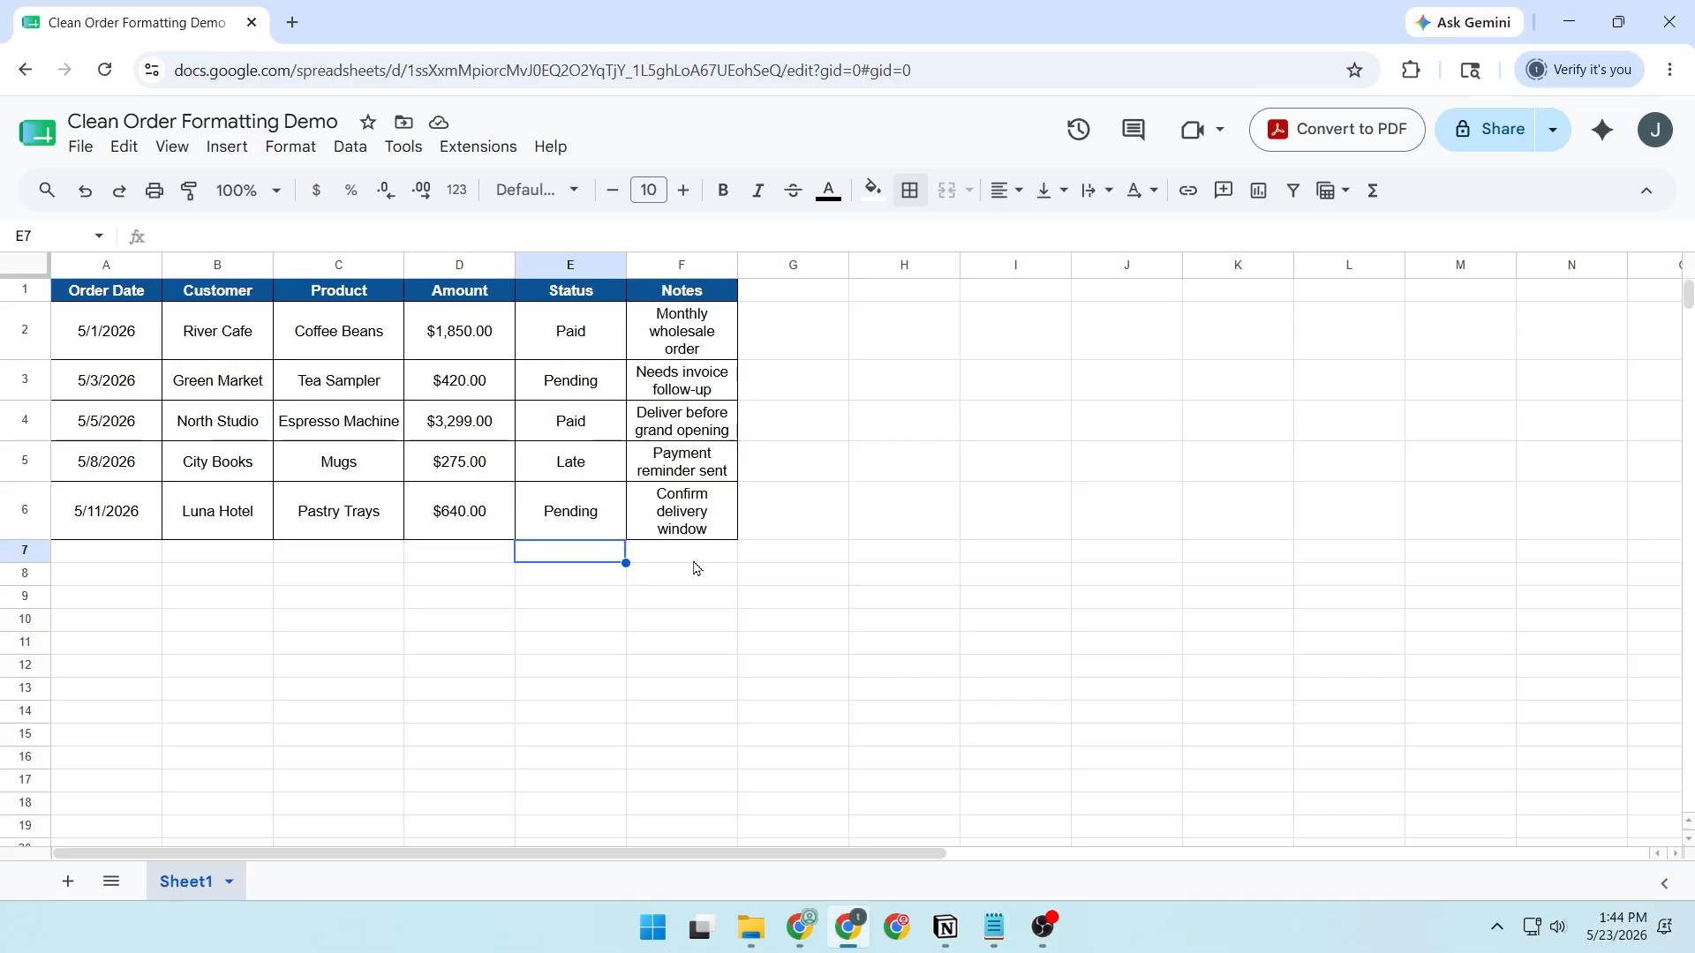
pyautogui.scroll(-3, 694, 569)
pyautogui.scroll(3, 693, 570)
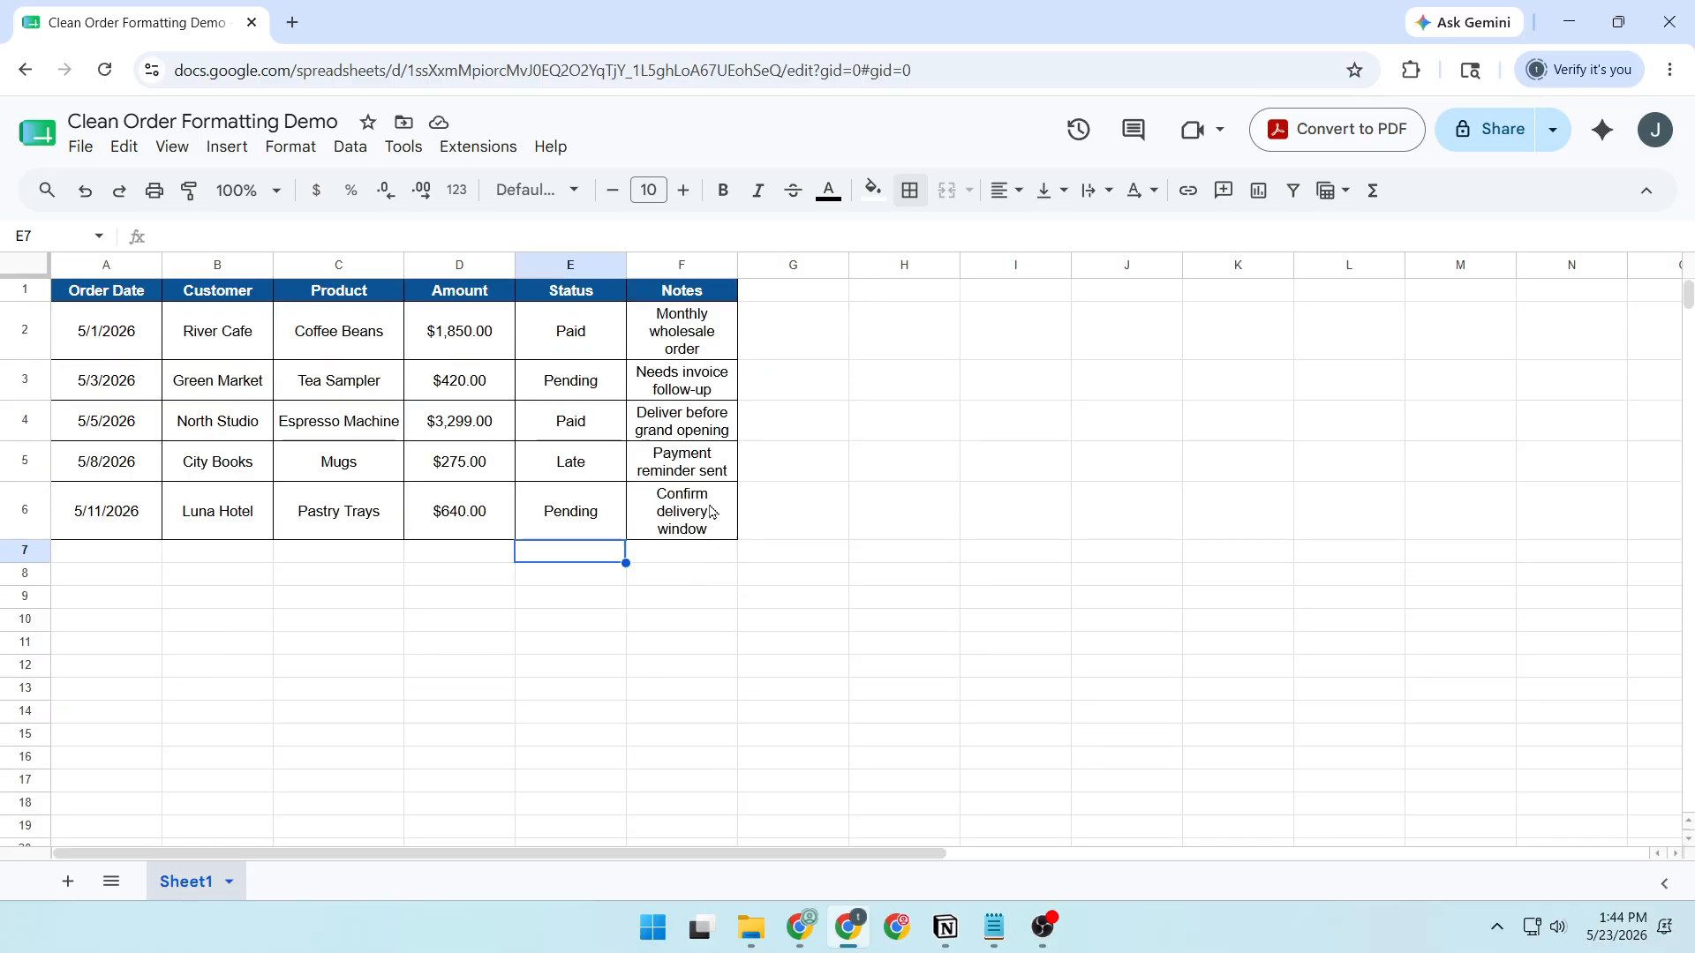